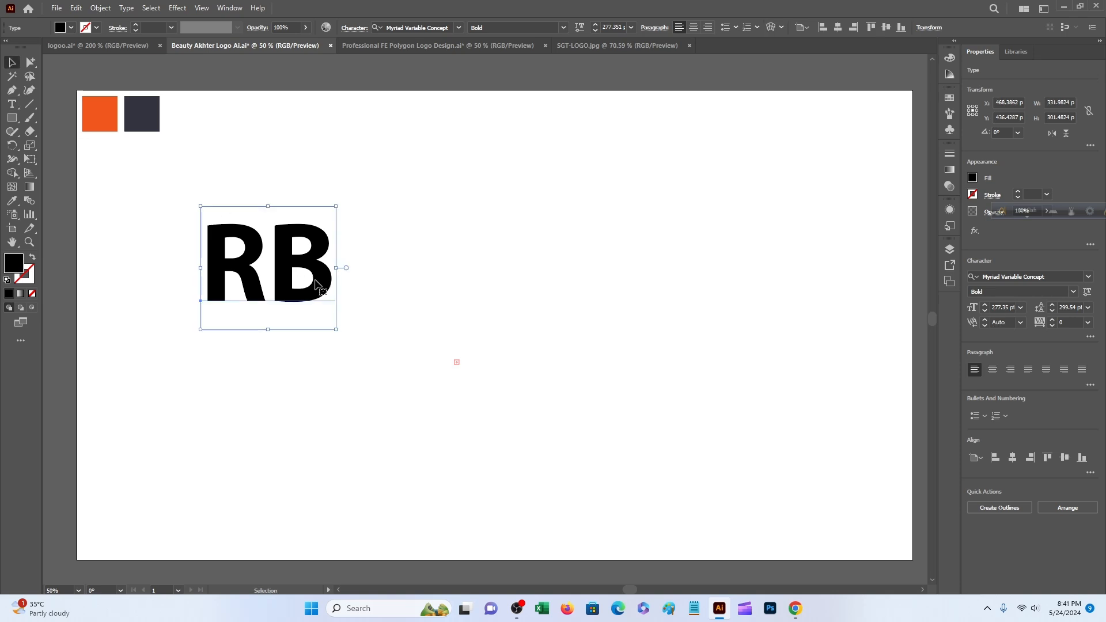
Enlarge the RB text to about 509 pt, place it near the artboard's centre, and convert it to outlines
drag(334, 207, 602, 153)
drag(377, 260, 576, 296)
right_click(540, 320)
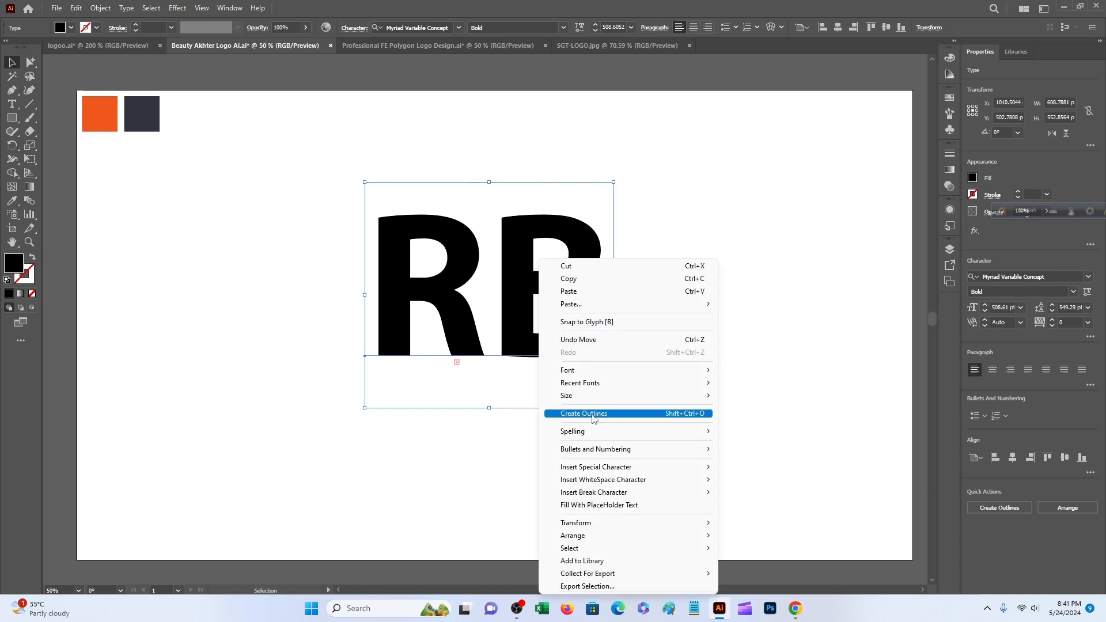
click(583, 413)
scroll(561, 372, up, 1)
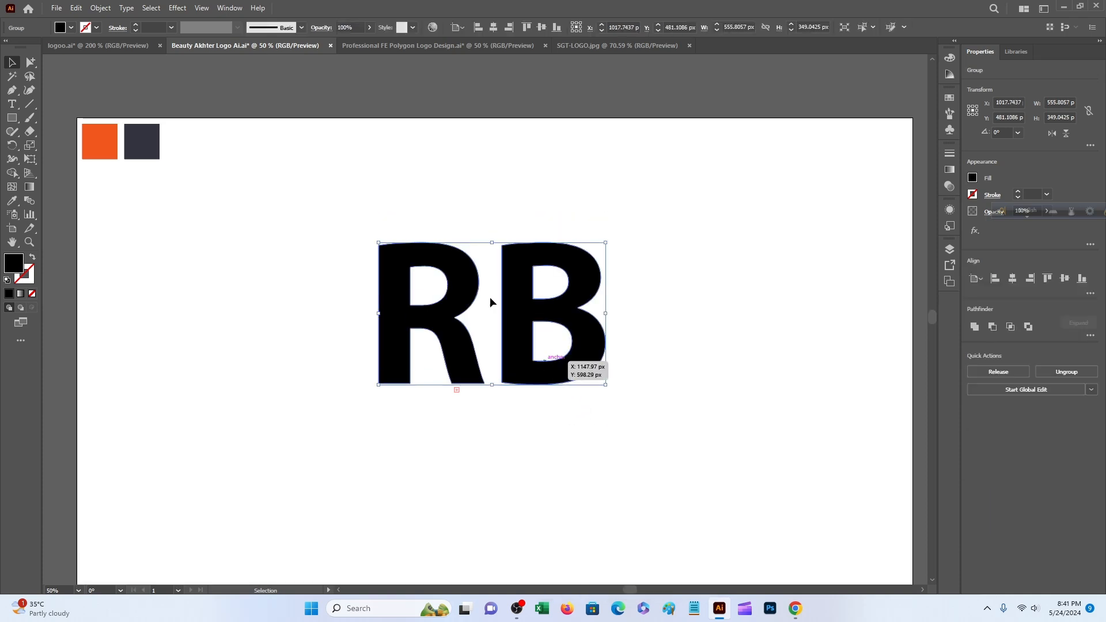
Ungroup the outlined letters and delete the stray anchor marker just below the R
right_click(468, 264)
click(521, 418)
click(568, 386)
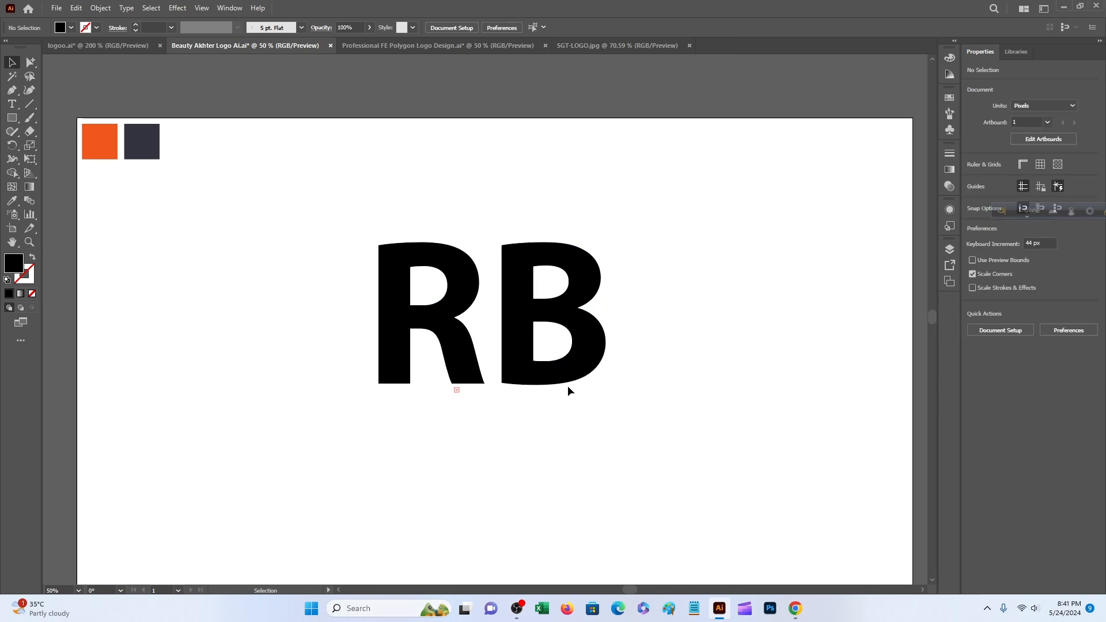
scroll(569, 386, down, 1)
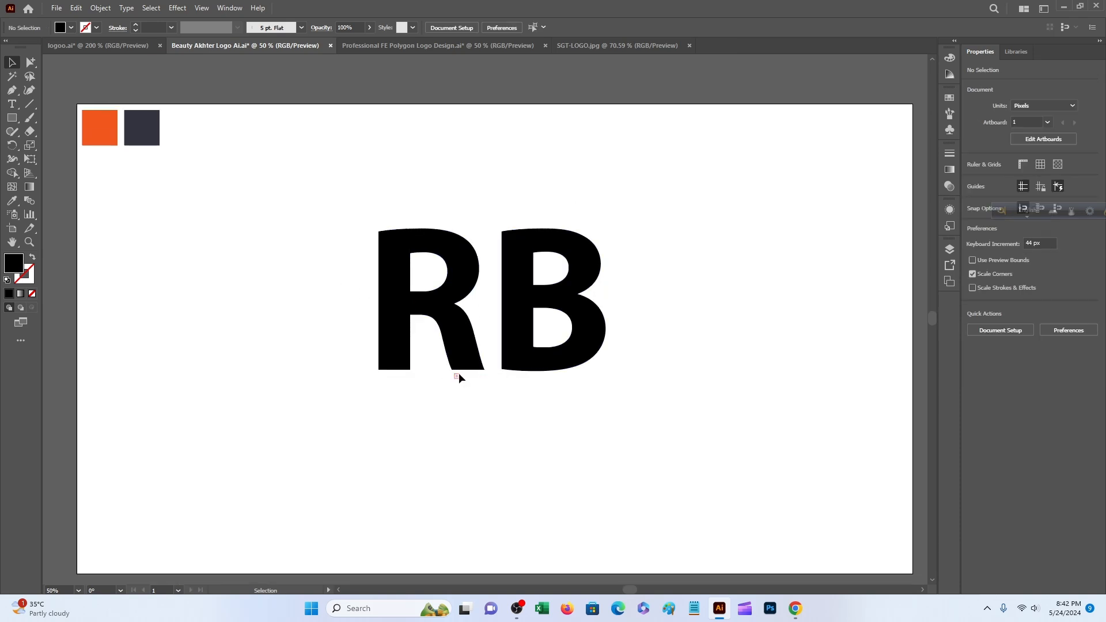
drag(448, 396, 449, 391)
key(Delete)
Scale both letters together to about 708 by 445 px and move them slightly down the artboard
drag(324, 201, 618, 454)
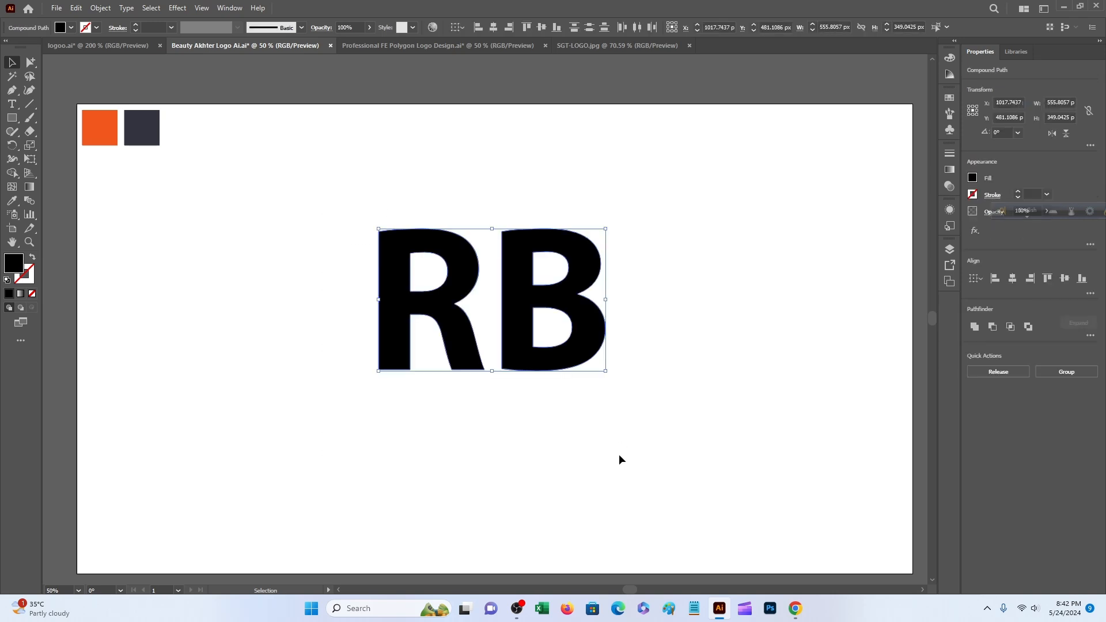
key(ctrl)
key(ctrl+plus)
key(ctrl+minus)
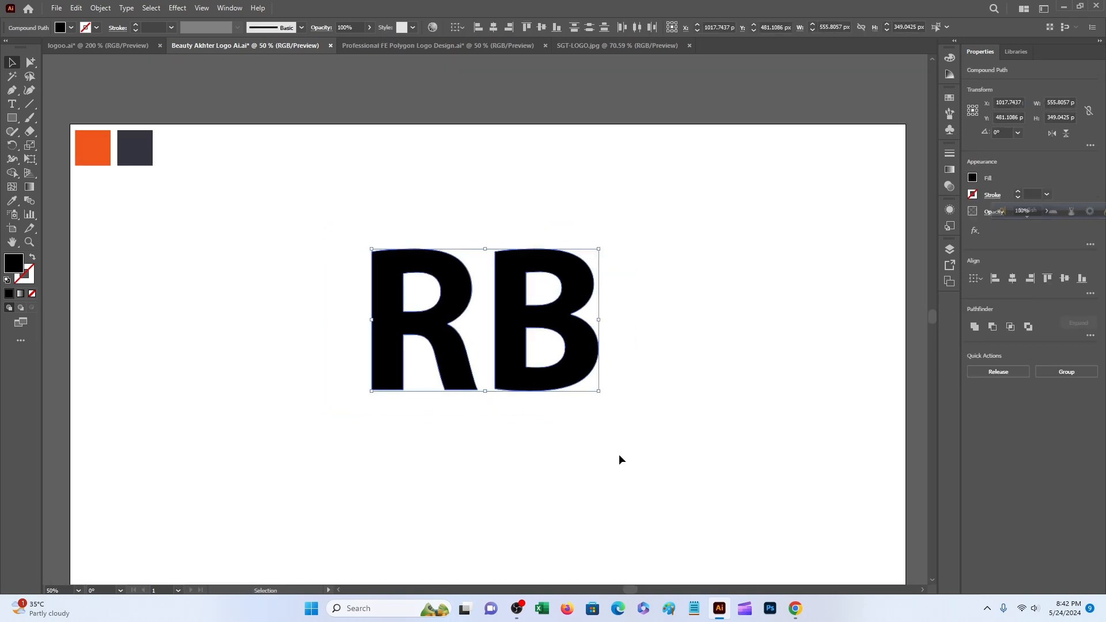
drag(600, 250, 633, 230)
scroll(520, 368, down, 2)
drag(527, 335, 526, 370)
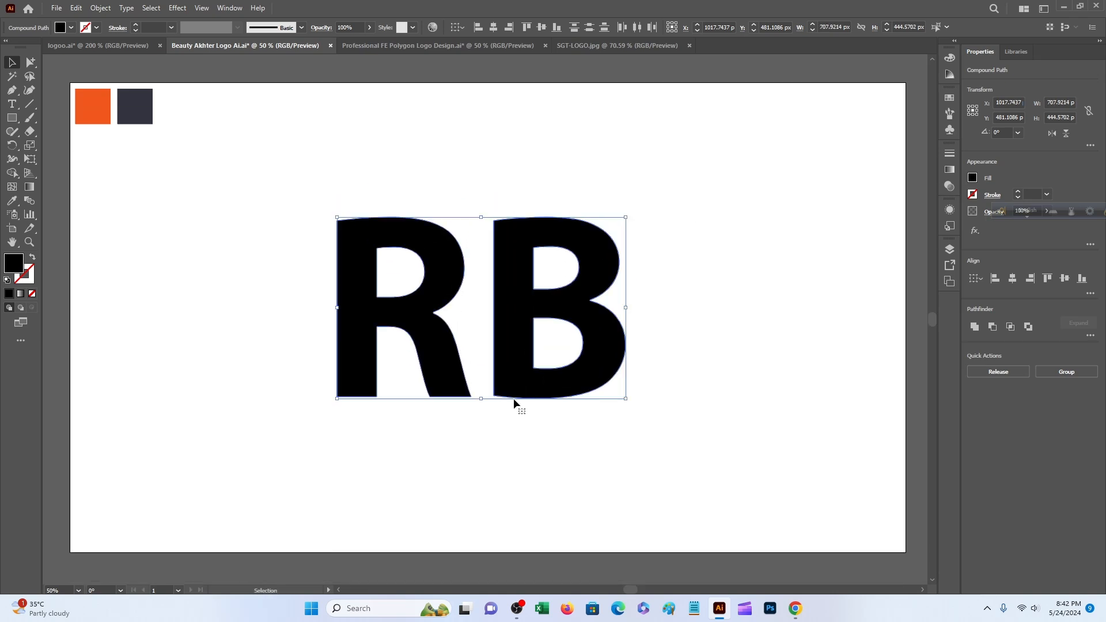
scroll(513, 399, up, 2)
click(267, 316)
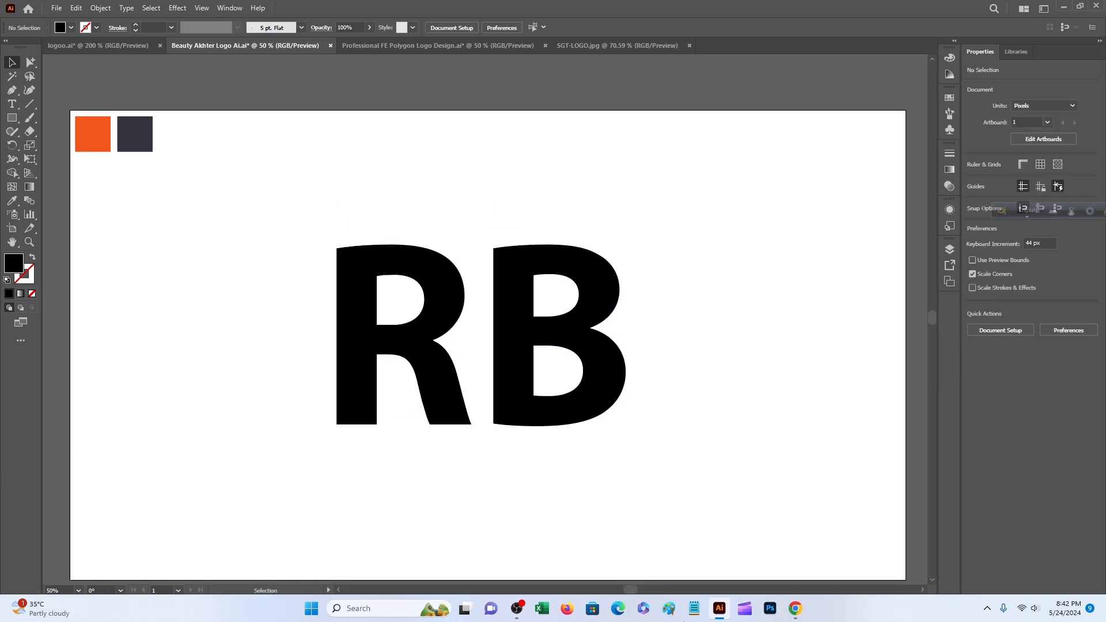
Fill the R with the orange colour sampled from the orange swatch square
scroll(379, 388, up, 1)
click(405, 293)
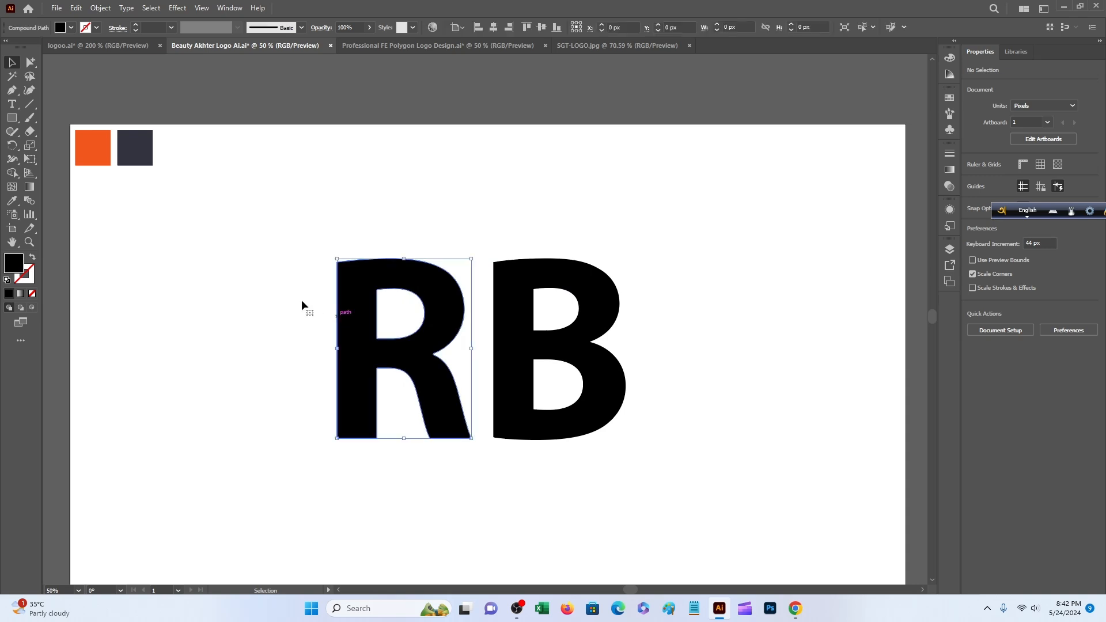
click(17, 201)
click(92, 149)
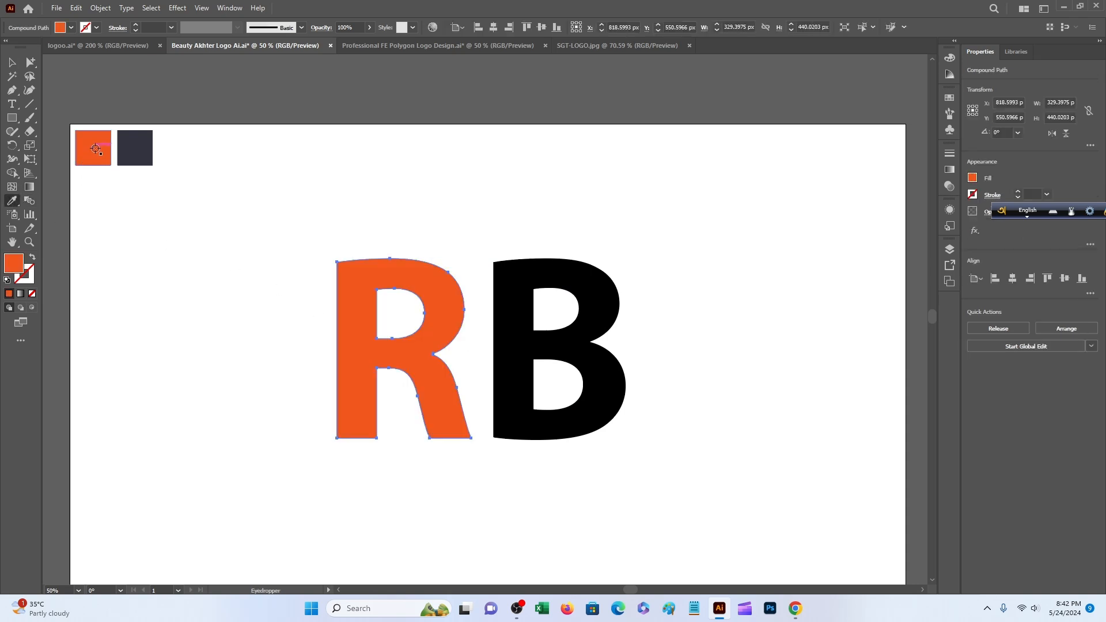
click(10, 62)
click(482, 289)
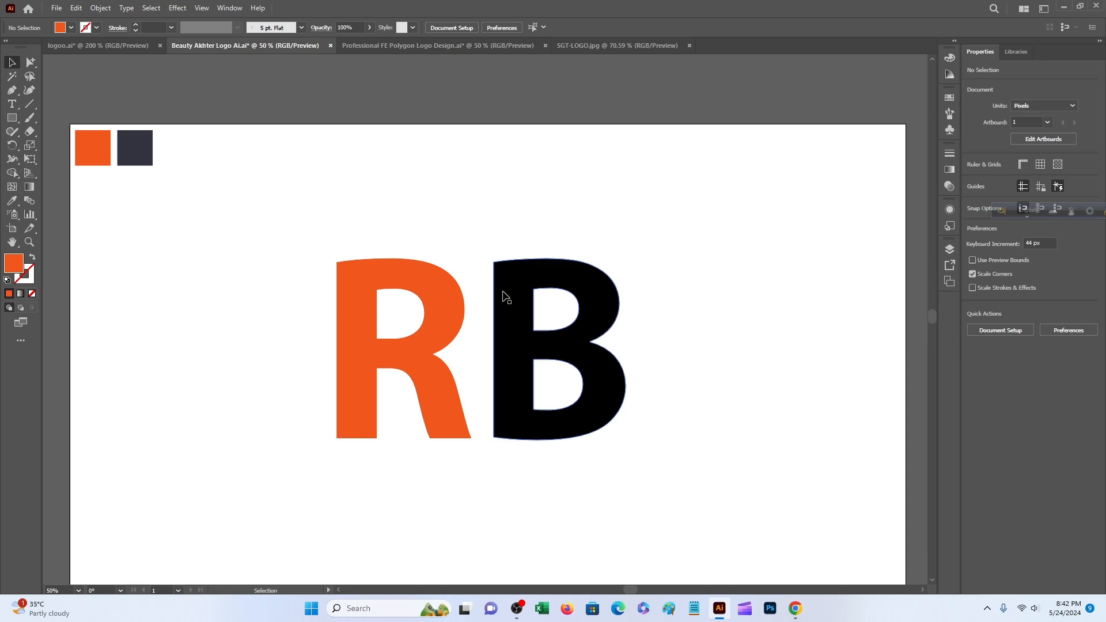
Fill the B with the dark colour sampled from the dark swatch square
click(502, 291)
click(12, 201)
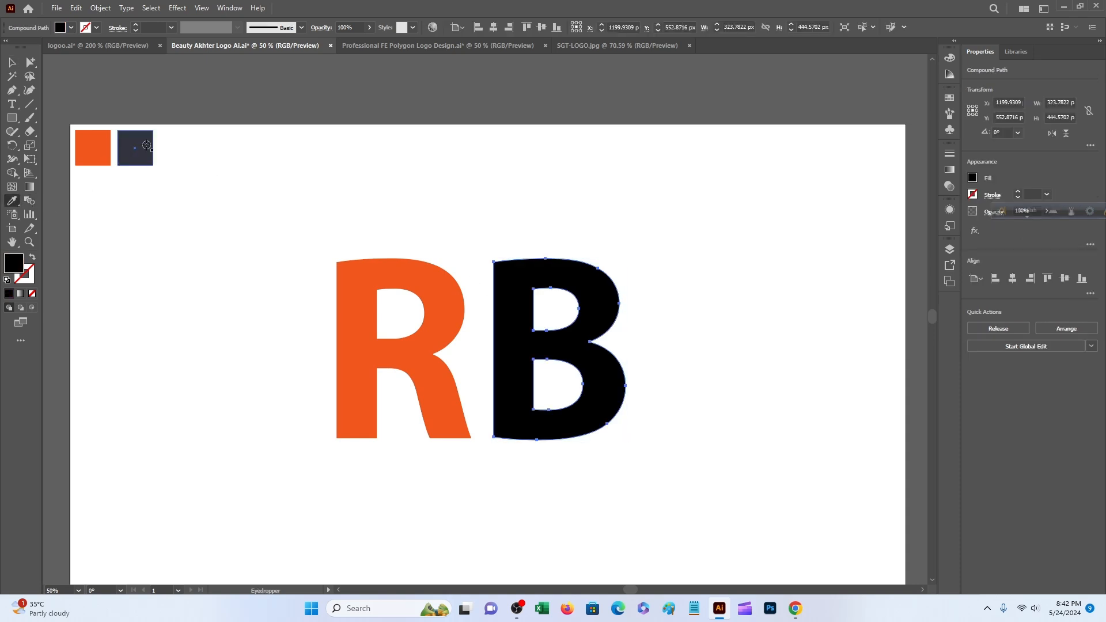
click(135, 148)
click(12, 62)
click(204, 293)
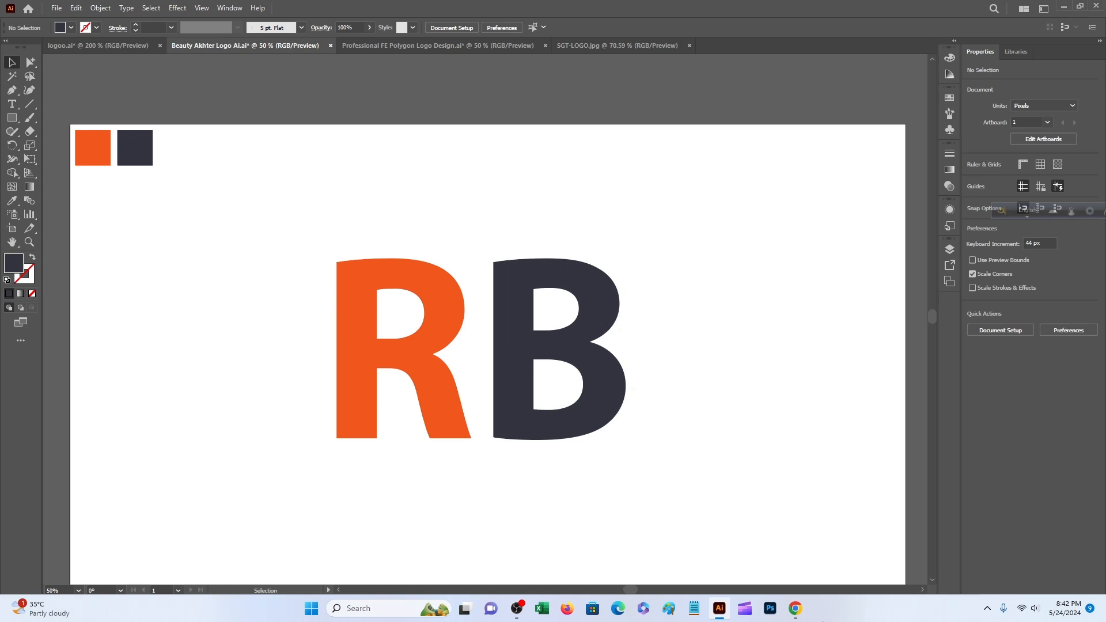
scroll(348, 140, down, 2)
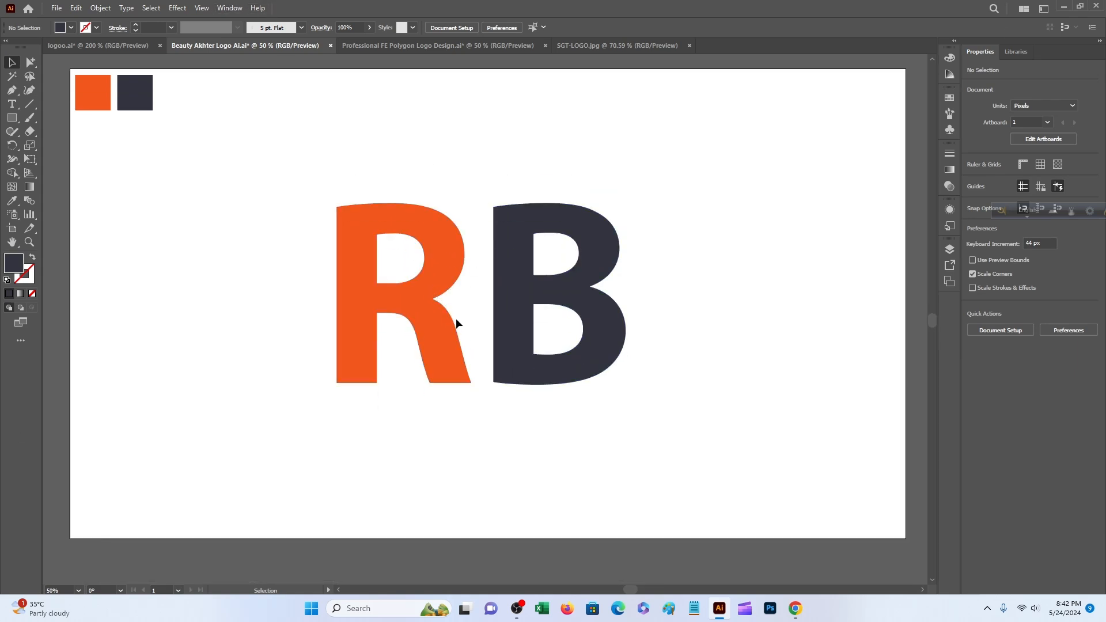
Recolour the B with the orange sampled from the orange swatch square
click(525, 305)
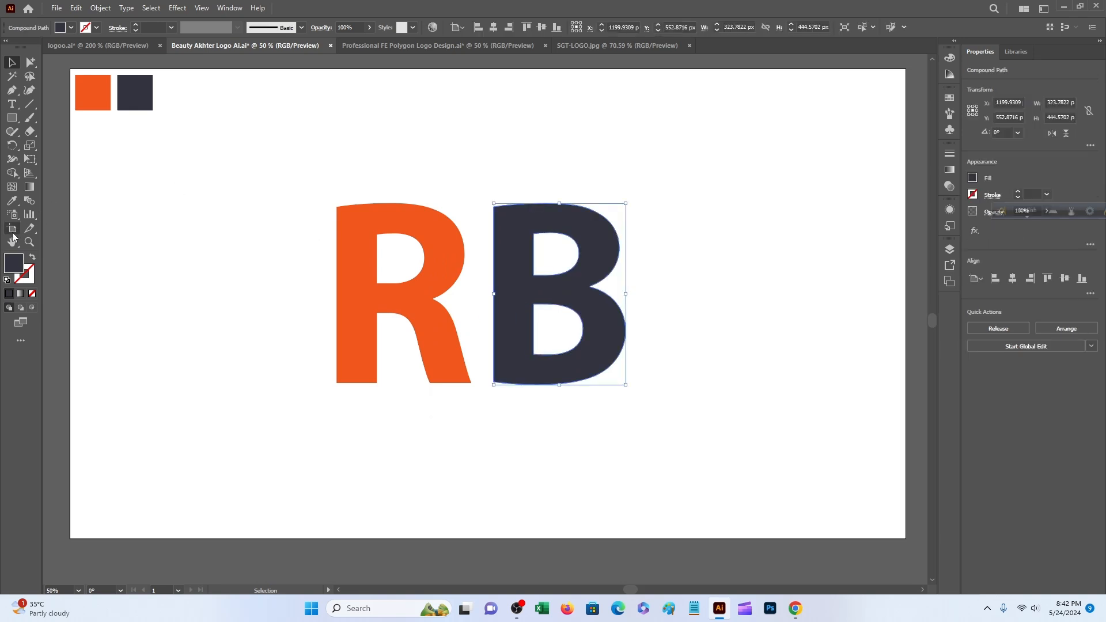
click(12, 201)
click(87, 95)
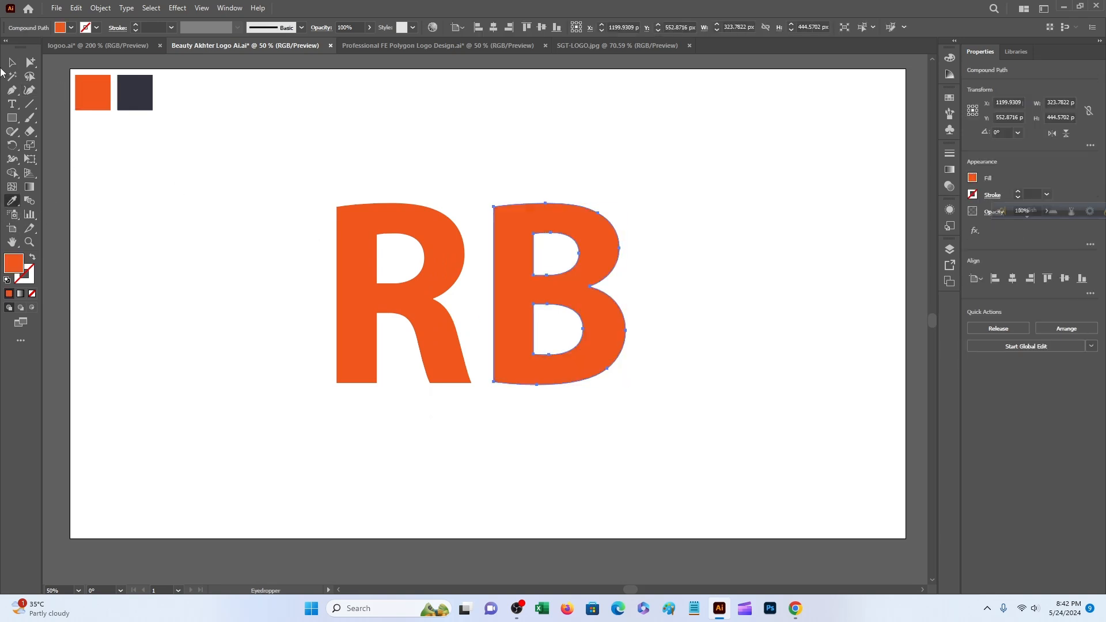
click(12, 62)
click(220, 325)
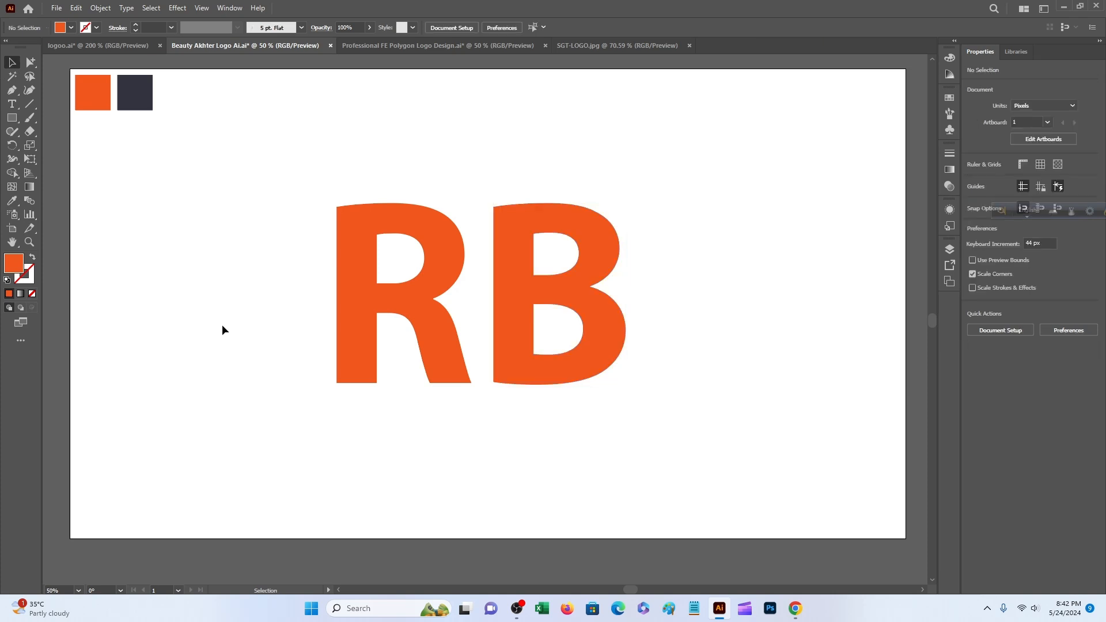
scroll(223, 324, down, 1)
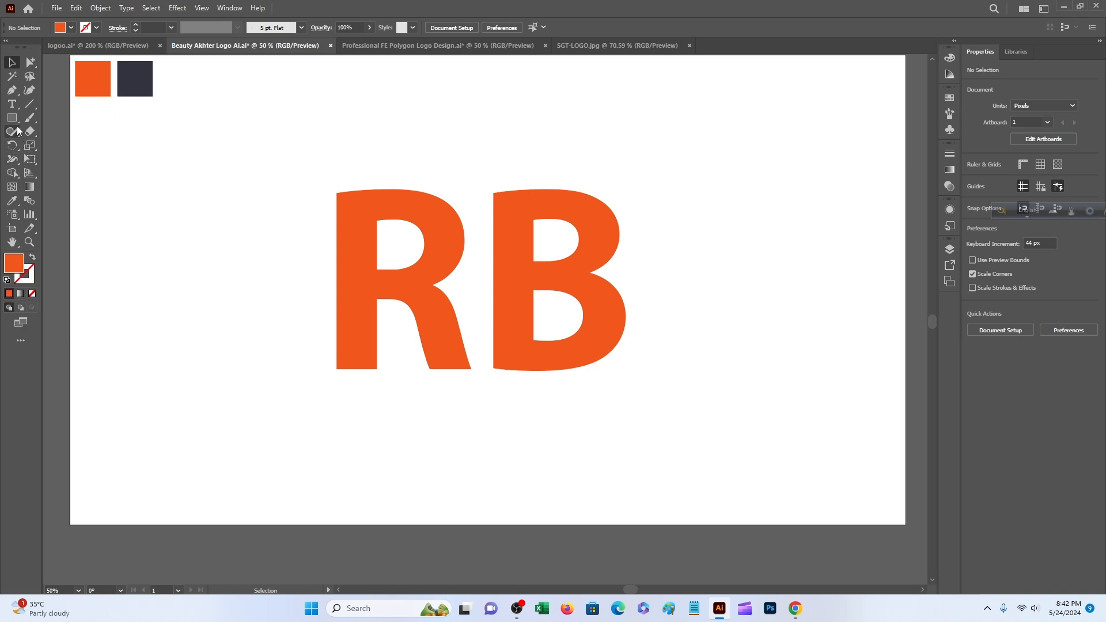
Draw a curved swoosh with the Pen tool from the R's leg base across the B to a point beyond it and back
click(11, 91)
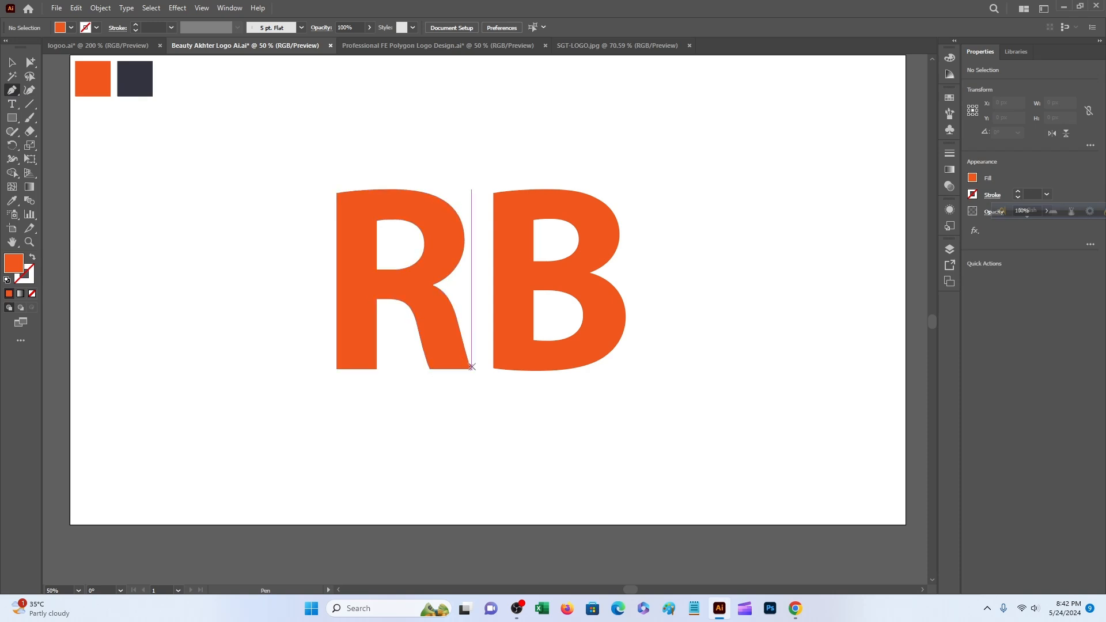
click(471, 370)
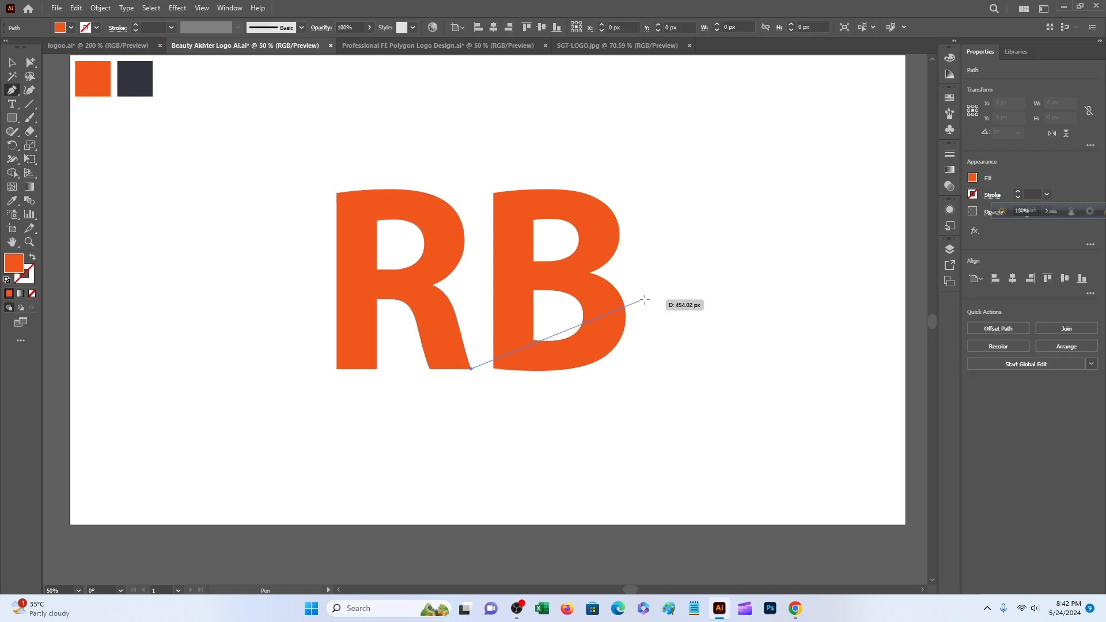
drag(672, 295, 812, 328)
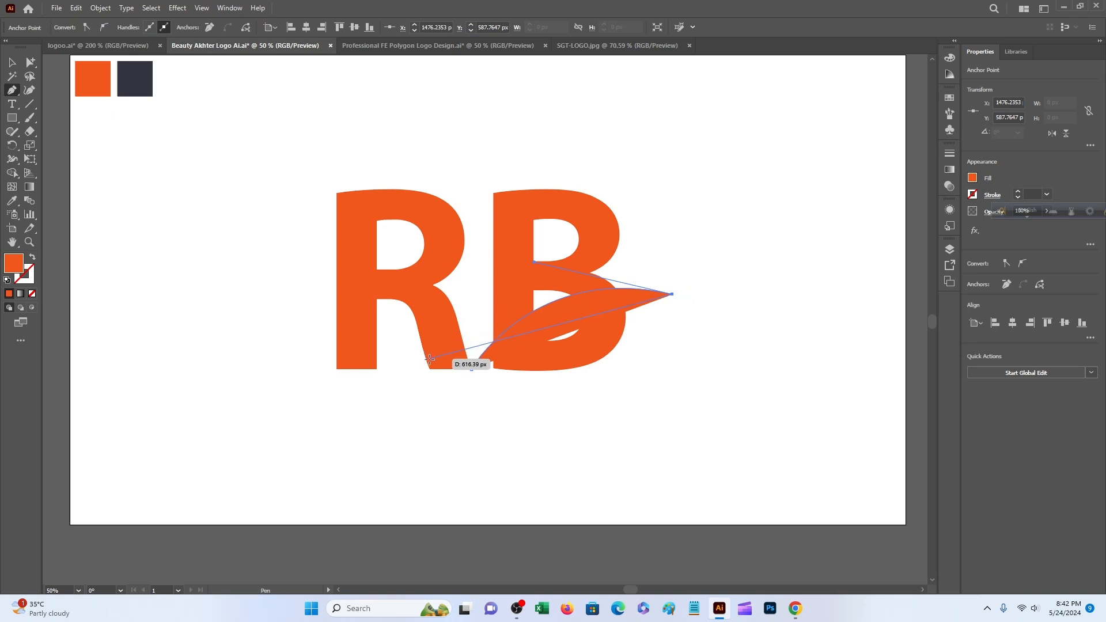
drag(430, 369, 344, 528)
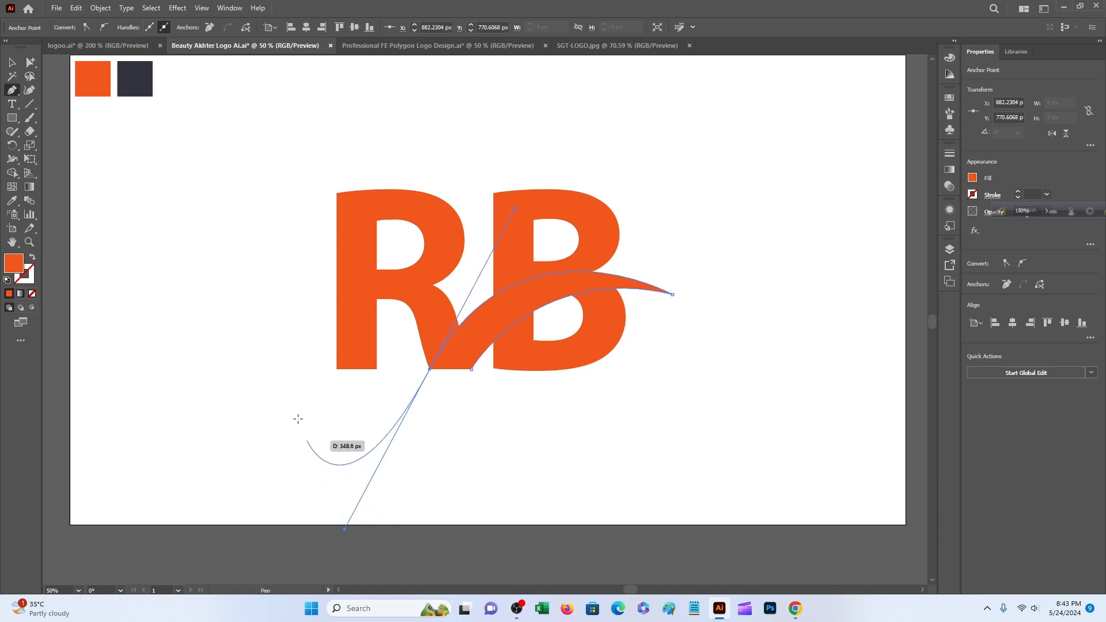
click(11, 63)
click(274, 273)
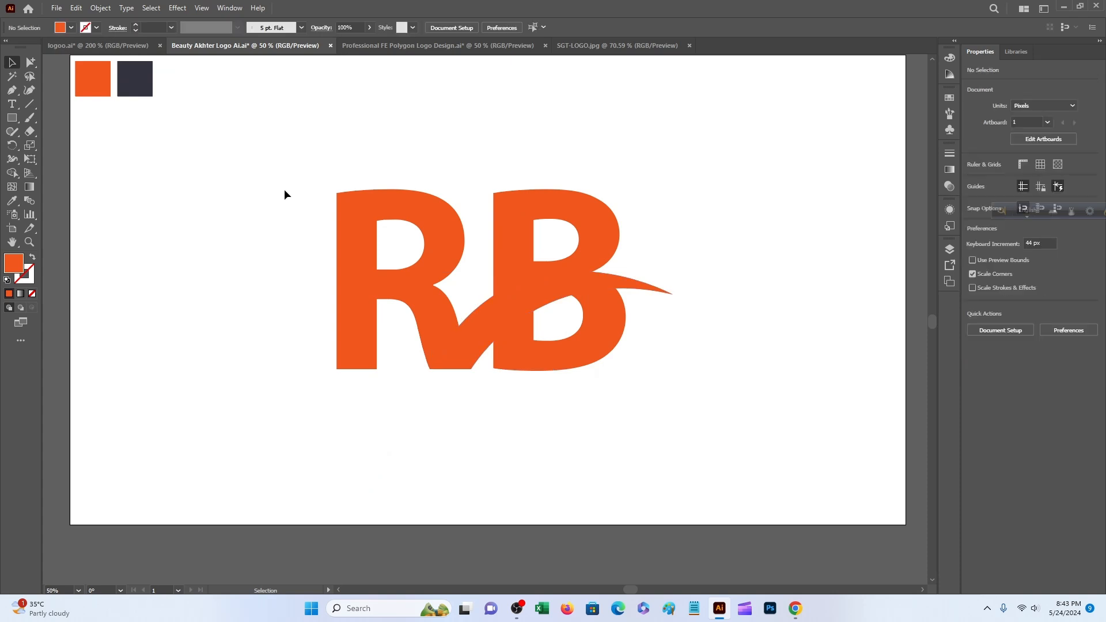
Apply an 18 px Offset Path with miter joins to both letters and the swoosh
drag(285, 187, 620, 430)
scroll(617, 426, up, 1)
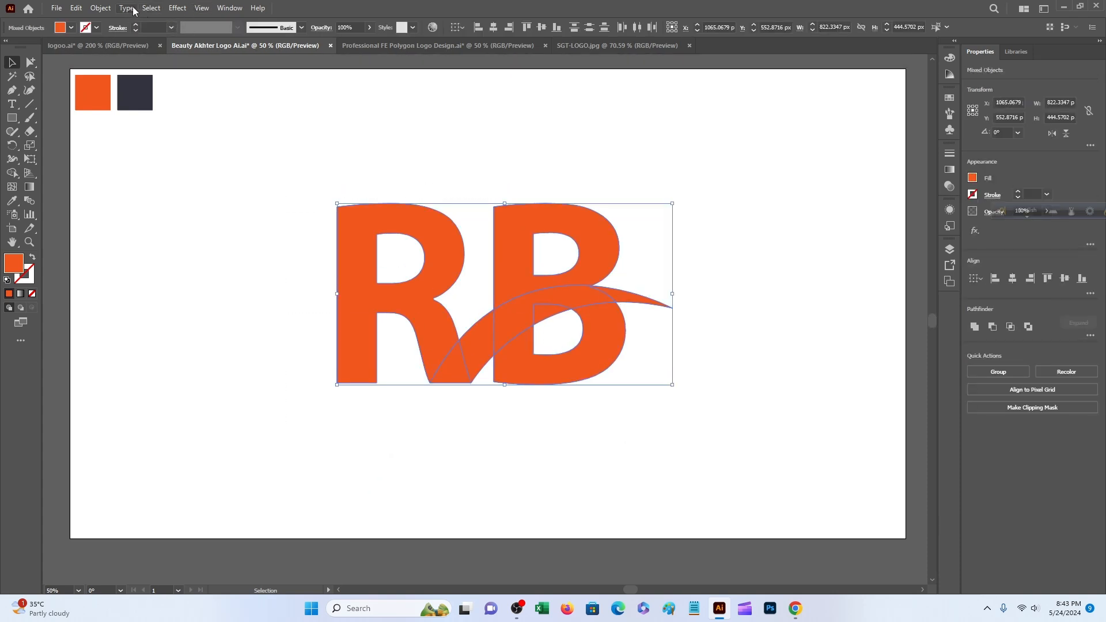
click(101, 8)
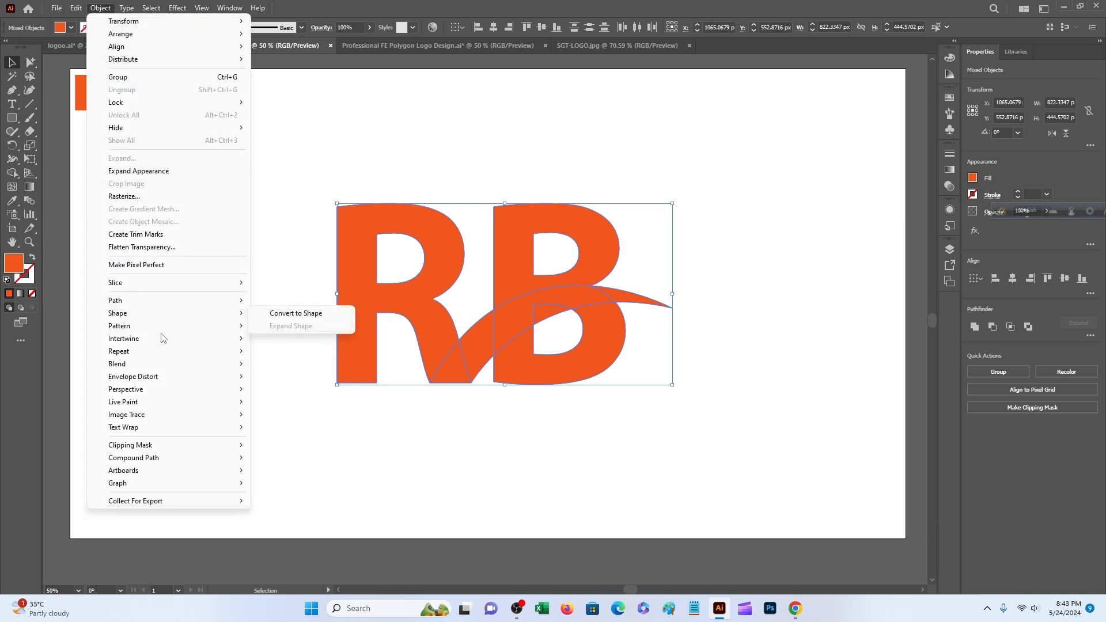
mouse_move(164, 356)
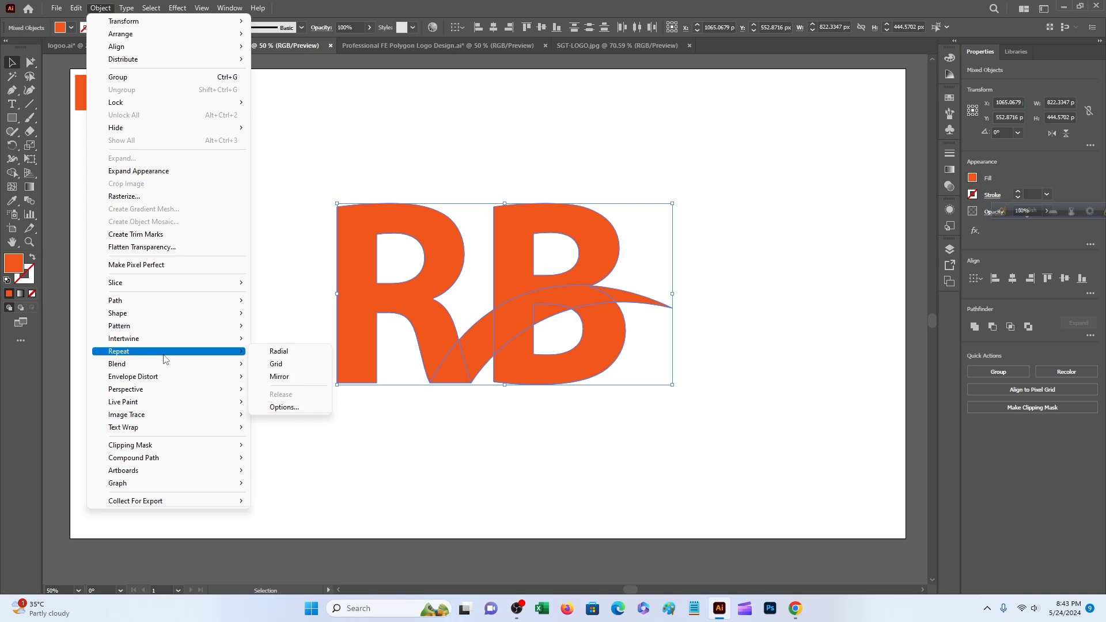
mouse_move(209, 306)
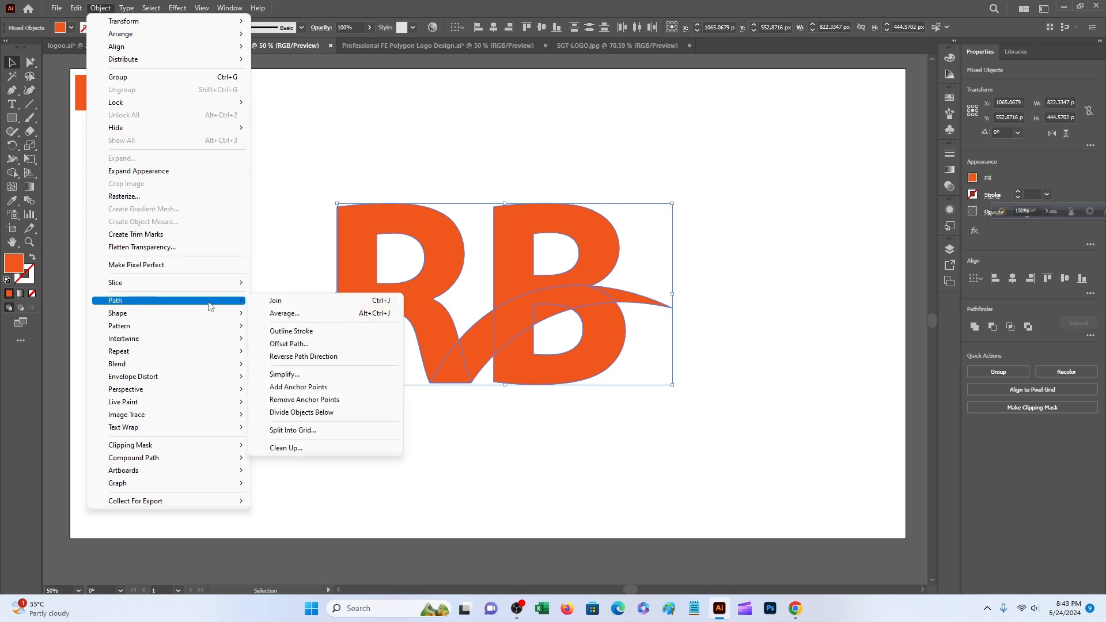
click(291, 344)
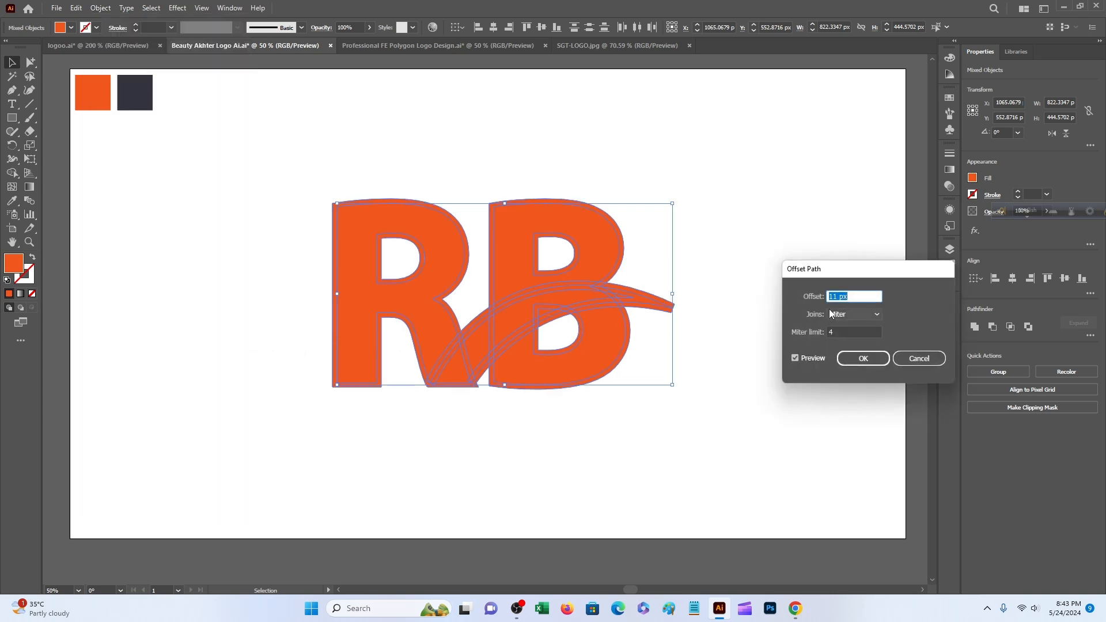
click(863, 358)
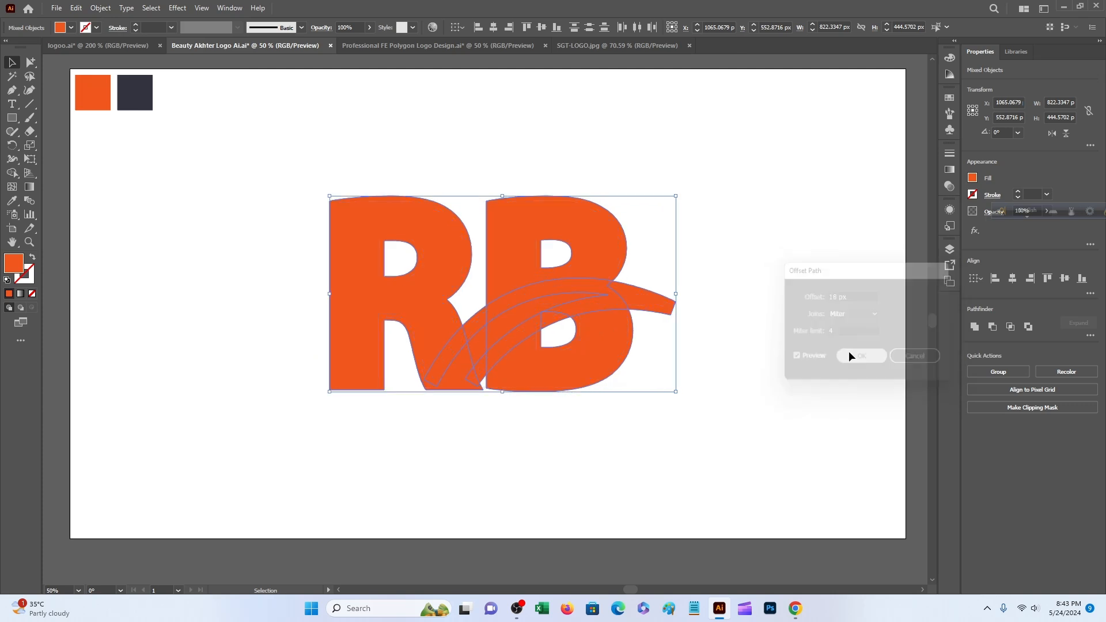
Merge the inner swoosh regions into one continuous shape from its tip to the R's leg with Shape Builder
key(ctrl+equal)
key(ctrl+equal)
key(shift+m)
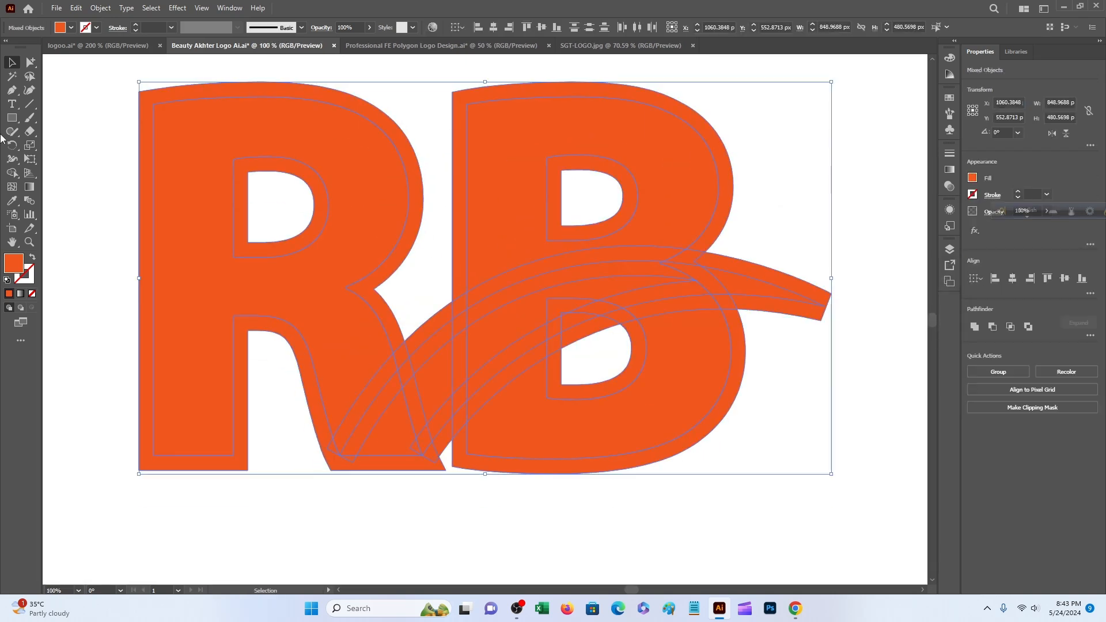
drag(731, 285, 698, 277)
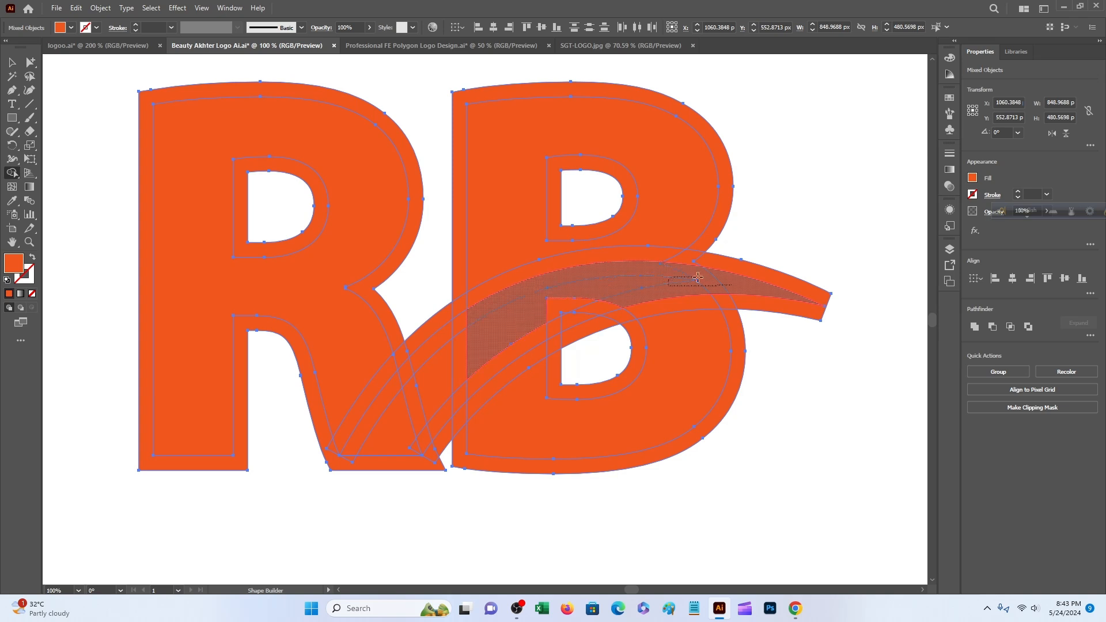
mouse_move(595, 301)
mouse_down()
mouse_move(446, 363)
mouse_move(436, 418)
mouse_move(391, 441)
mouse_up()
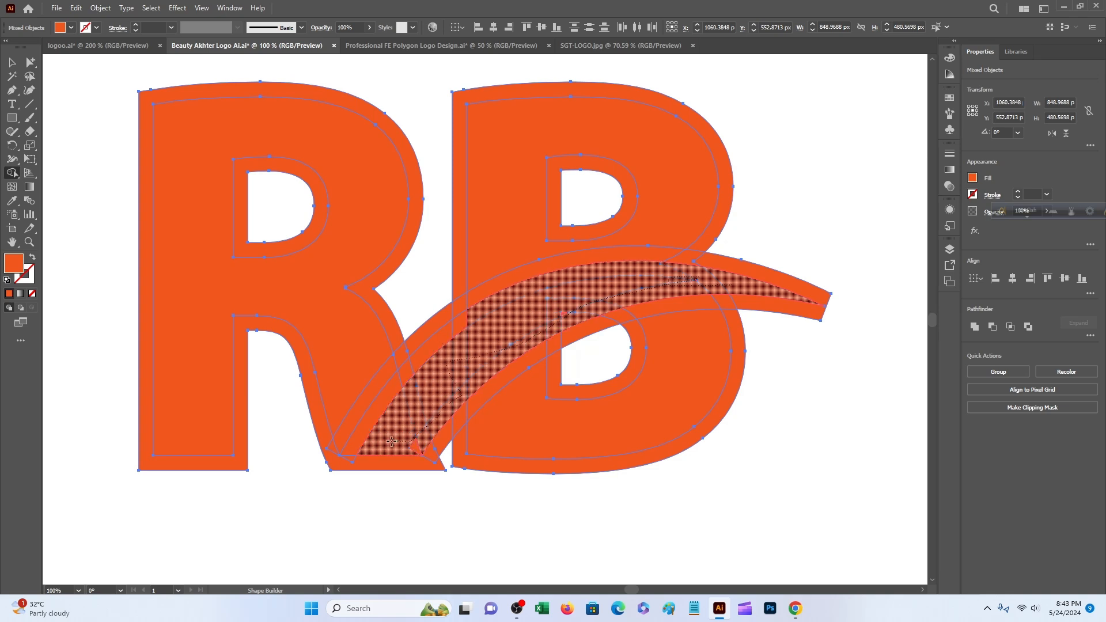
drag(413, 367, 412, 367)
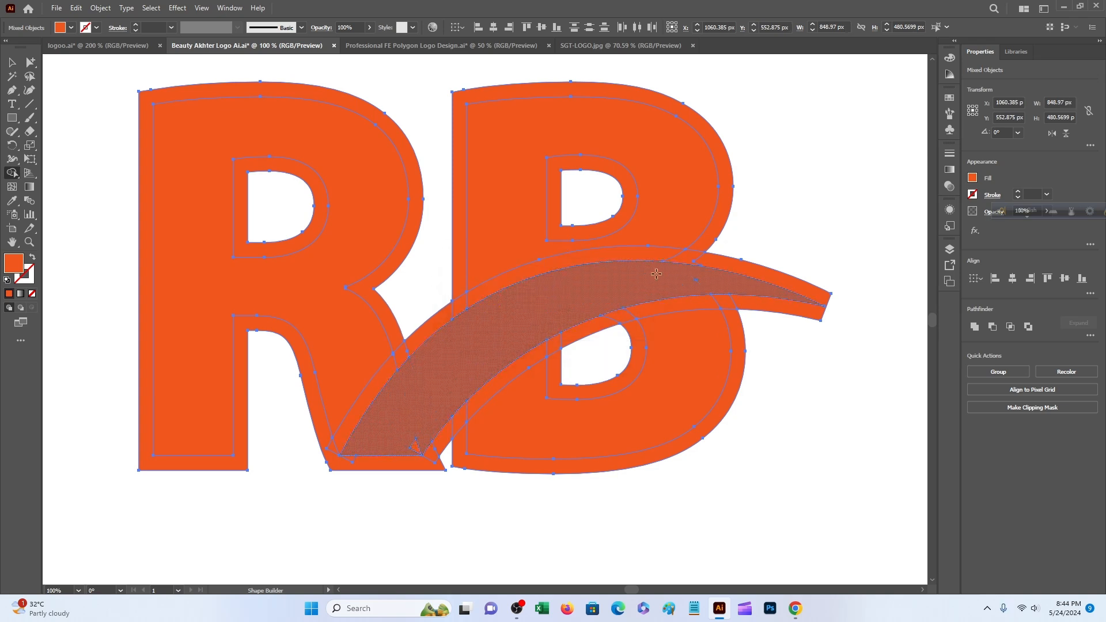
Delete the offset bands and stray slivers around the swoosh and the R's outer edge with Shape Builder, leaving a cut-out gap
scroll(656, 274, down, 2)
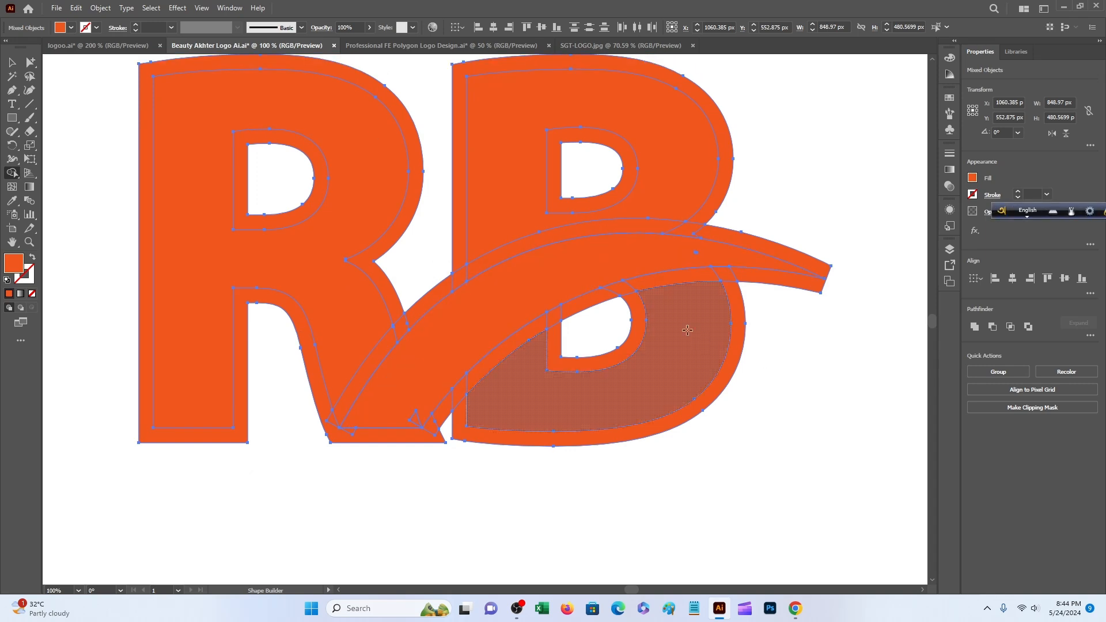
scroll(687, 330, up, 1)
alt+click(672, 239)
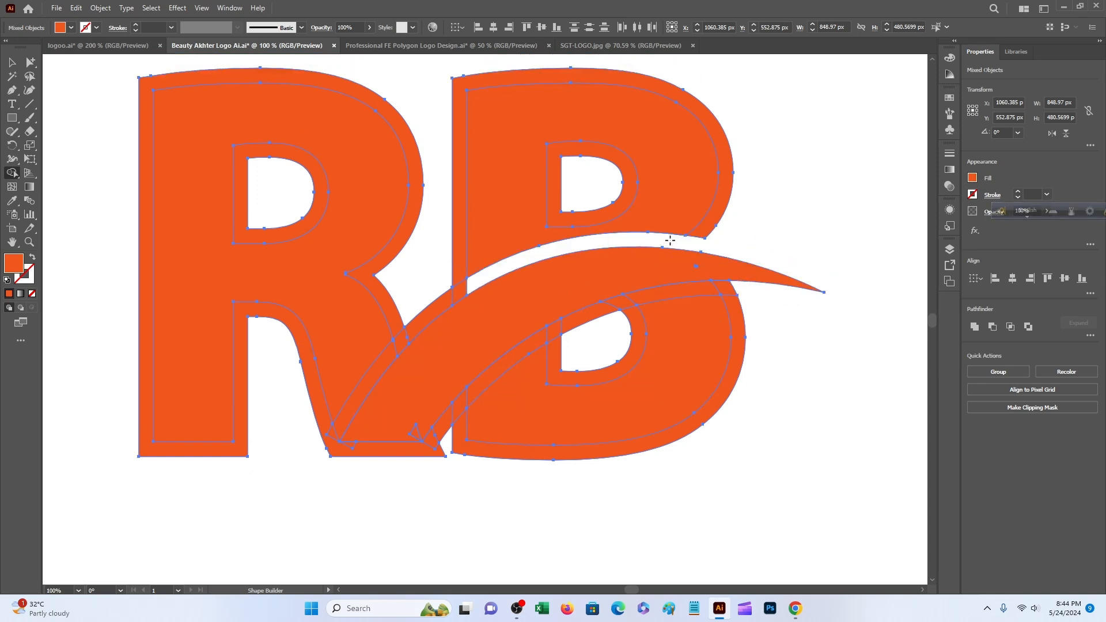
alt+click(720, 288)
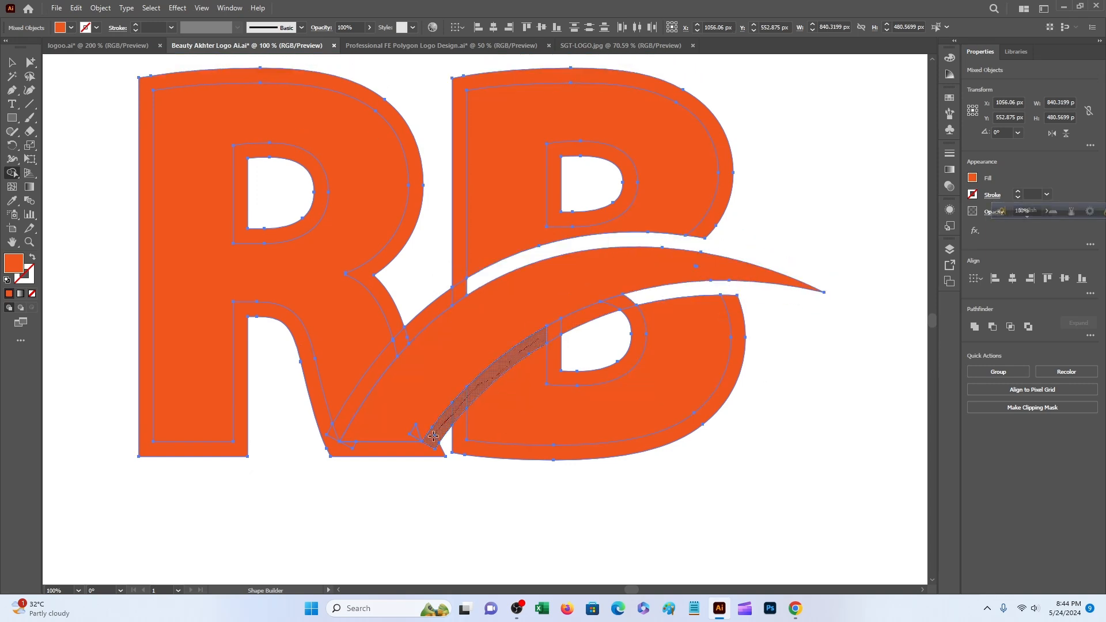
alt+click(350, 450)
alt+click(379, 385)
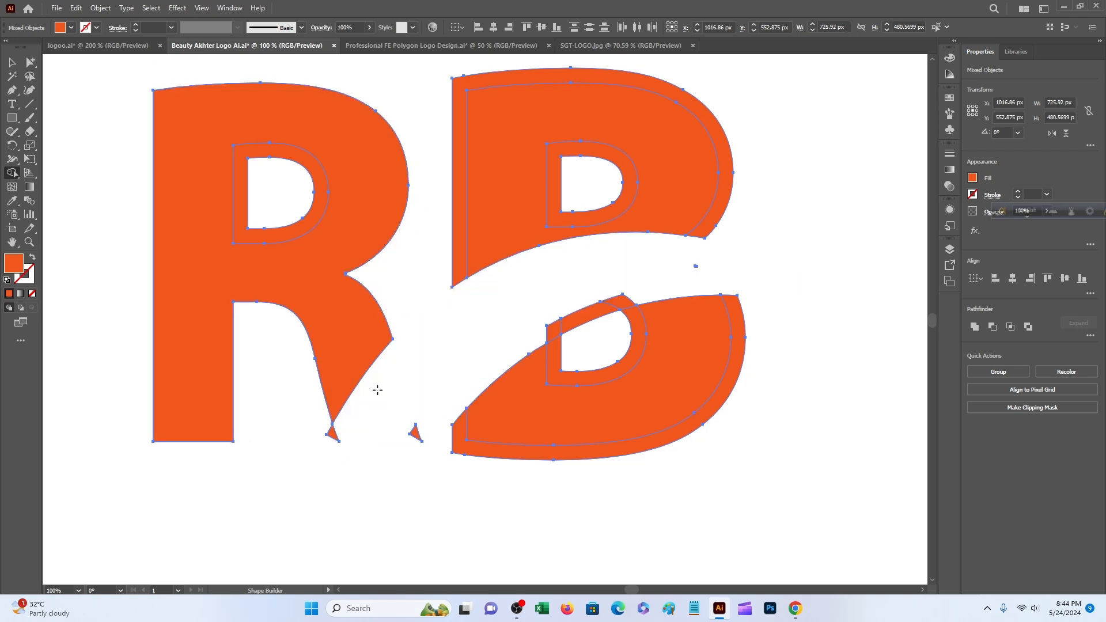
scroll(570, 298, up, 1)
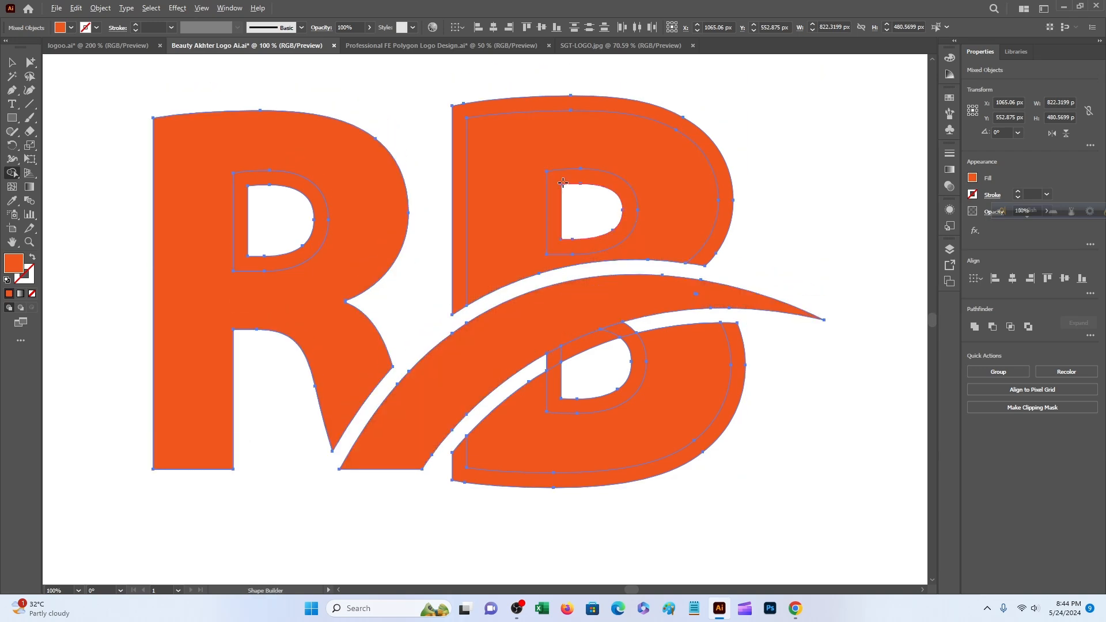
Remove the offset bands from the B's upper half, its upper counter and the R's counter with Shape Builder
alt+click(570, 248)
alt+click(459, 202)
alt+click(240, 190)
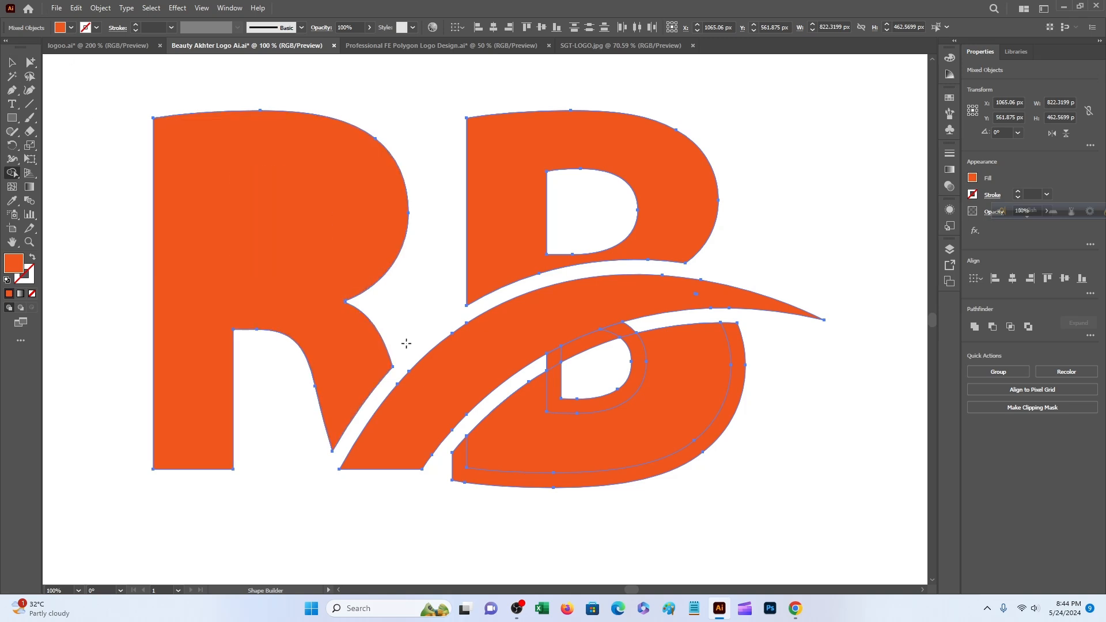
click(12, 62)
scroll(436, 288, down, 1)
scroll(436, 288, up, 2)
click(436, 288)
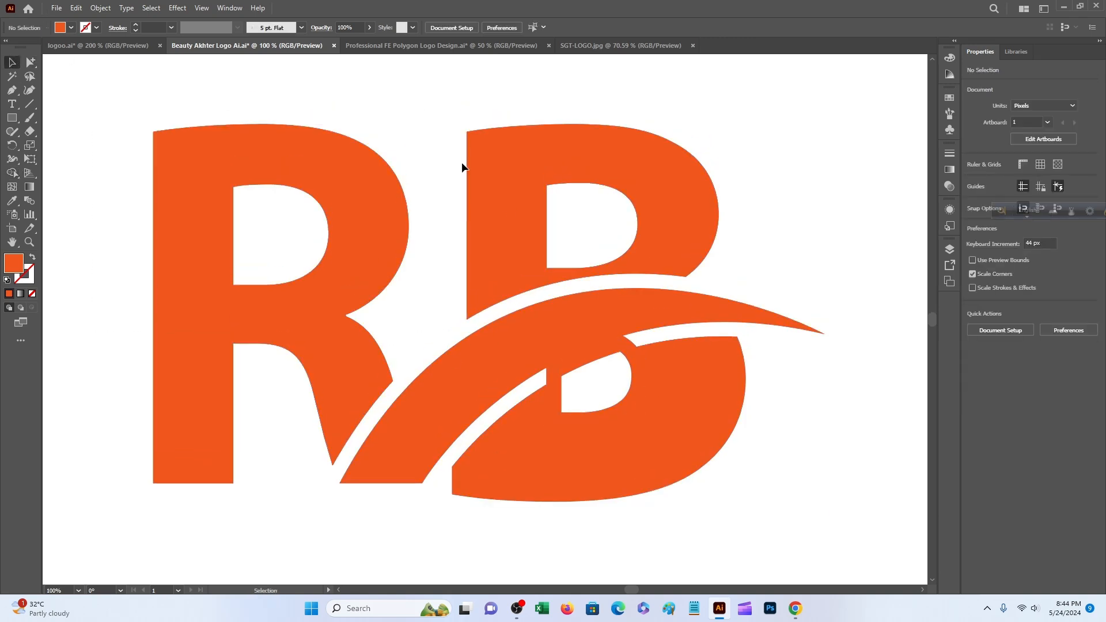
Remove the offset bands around the outer edge and counter of the B's lower half with Shape Builder
drag(463, 167, 582, 404)
key(shift+m)
alt+click(579, 493)
click(595, 419)
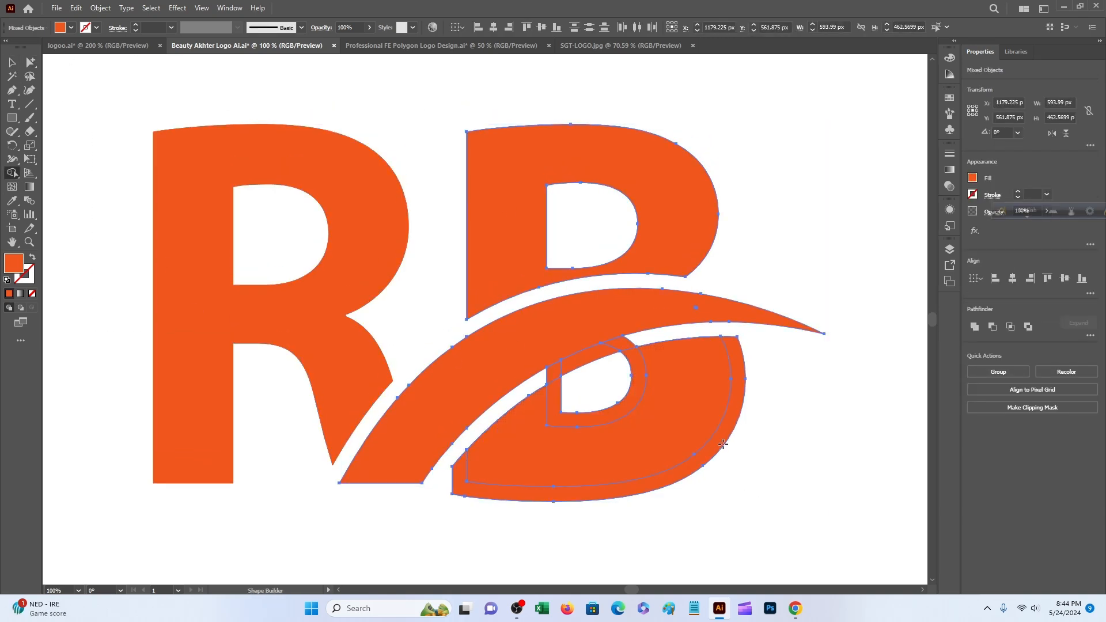
click(573, 358)
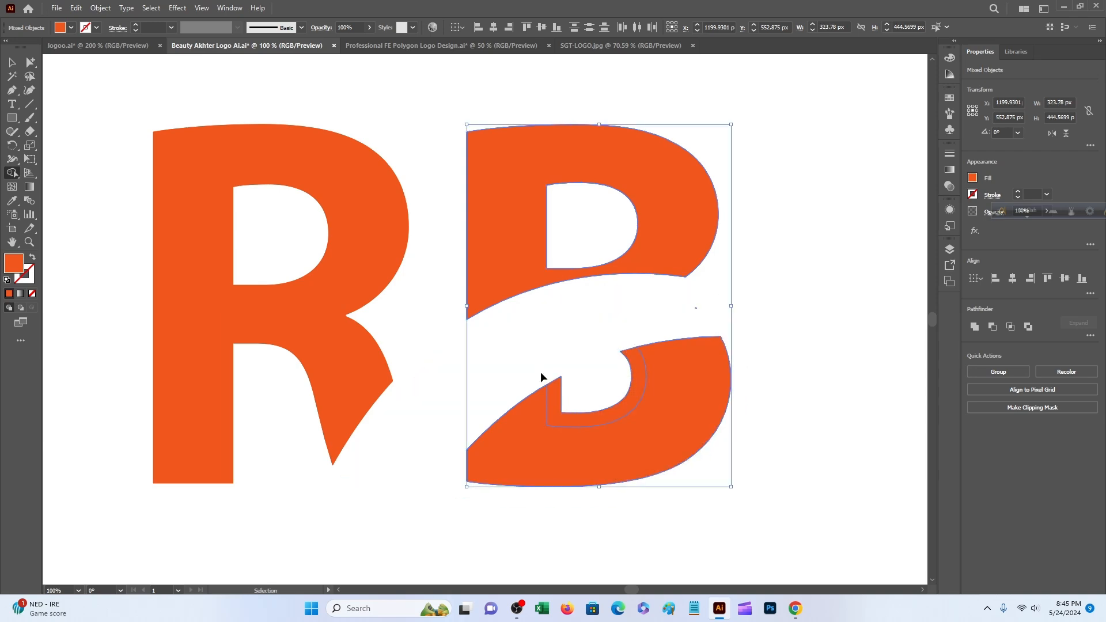
scroll(609, 282, down, 4)
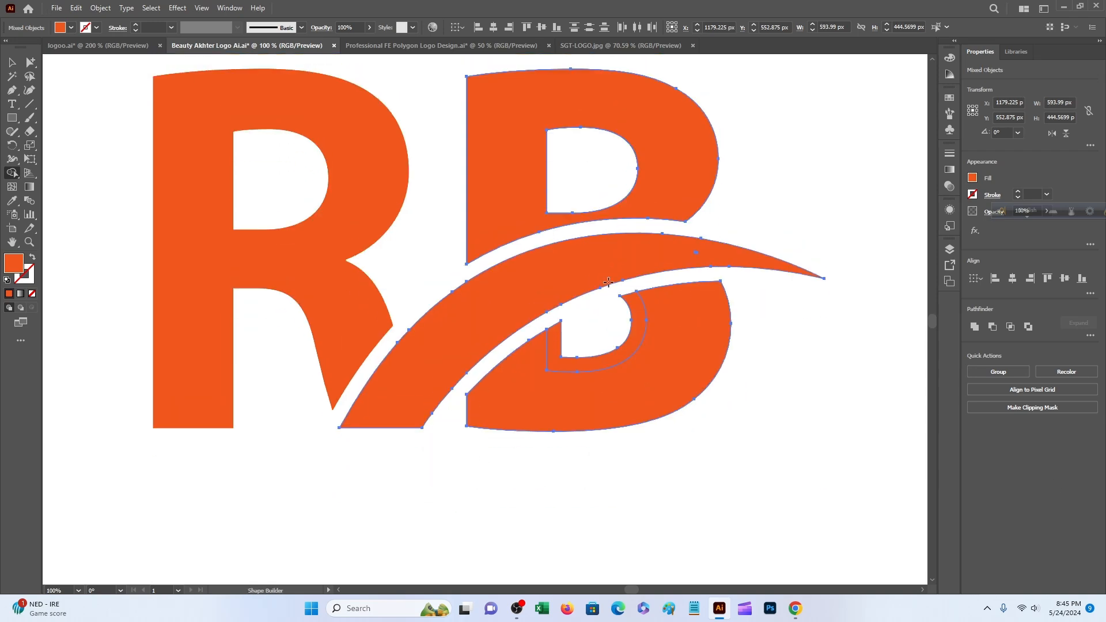
alt+click(635, 328)
scroll(572, 388, up, 5)
click(12, 63)
click(389, 150)
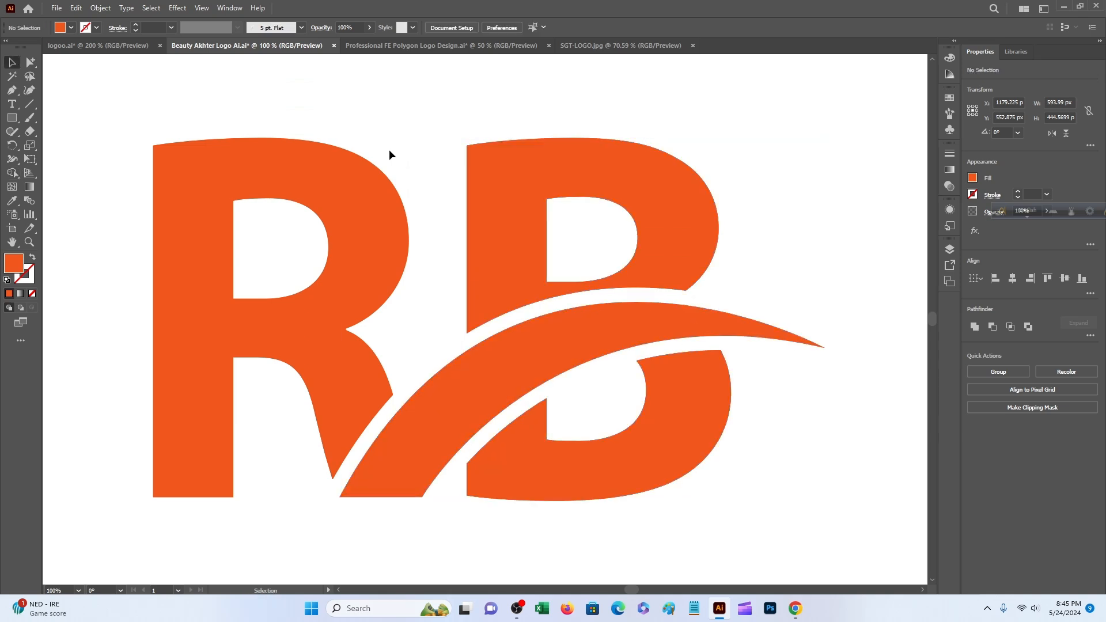
Recolour the swoosh with the dark navy sampled from the dark swatch square
drag(403, 231, 477, 219)
key(ctrl+minus)
drag(441, 60, 531, 145)
click(629, 436)
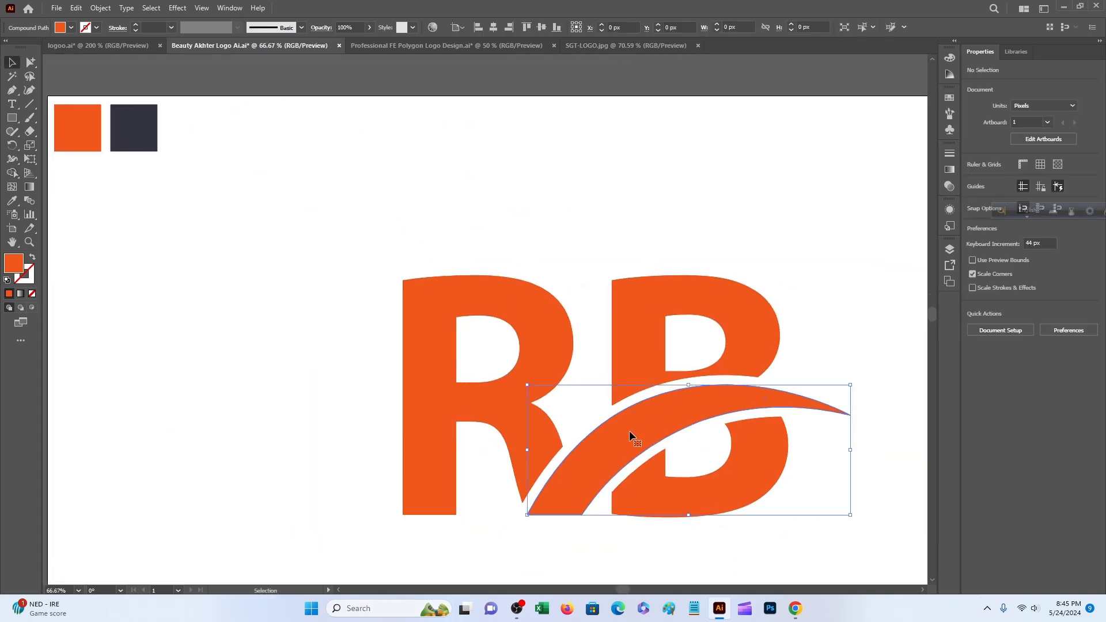
click(12, 200)
click(130, 142)
click(12, 62)
click(260, 248)
Move the whole logo closer to the colour swatches and group the letters with the swoosh
drag(460, 196, 766, 486)
drag(754, 475, 495, 427)
click(735, 386)
drag(736, 386, 921, 370)
alt+drag(665, 421, 805, 444)
right_click(684, 321)
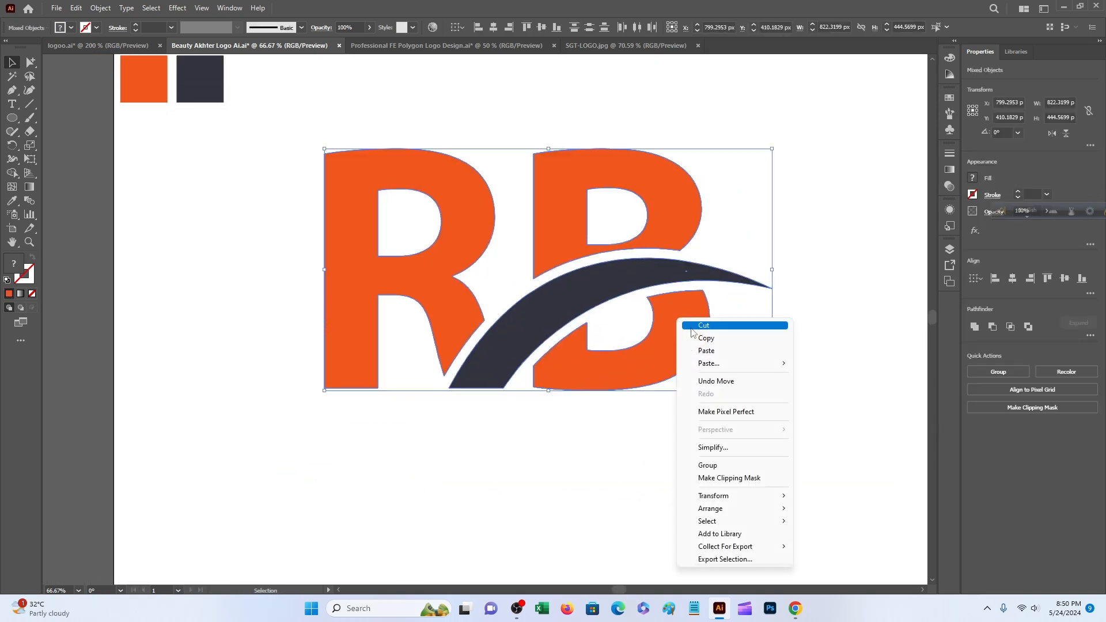
click(729, 465)
click(742, 444)
scroll(742, 445, up, 3)
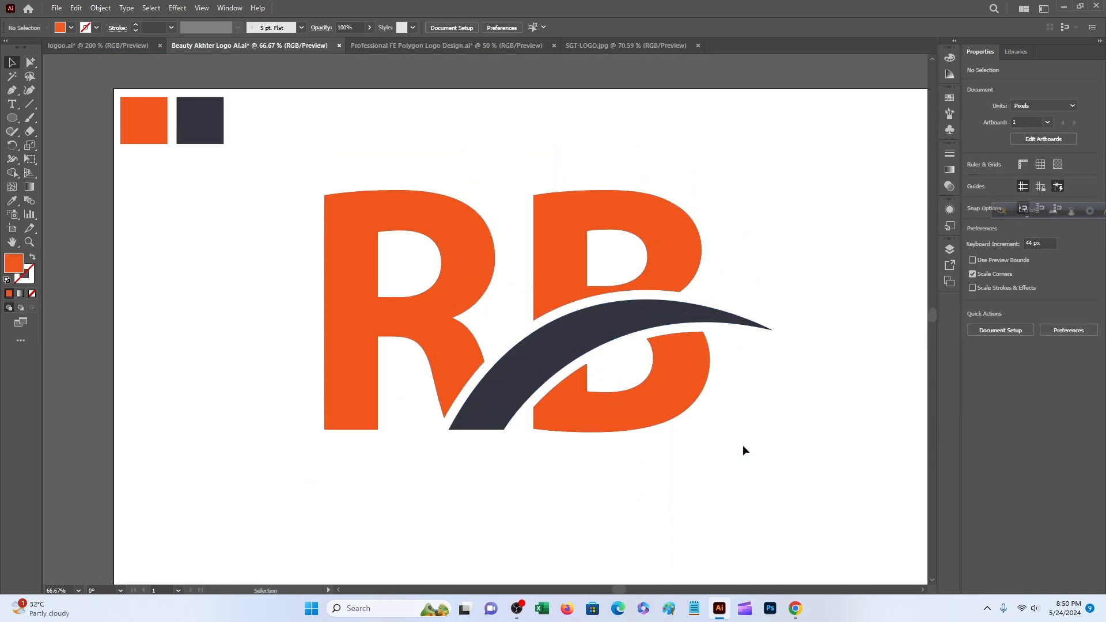
scroll(745, 438, down, 3)
mouse_move(671, 321)
mouse_down()
mouse_move(700, 364)
mouse_move(667, 336)
mouse_up()
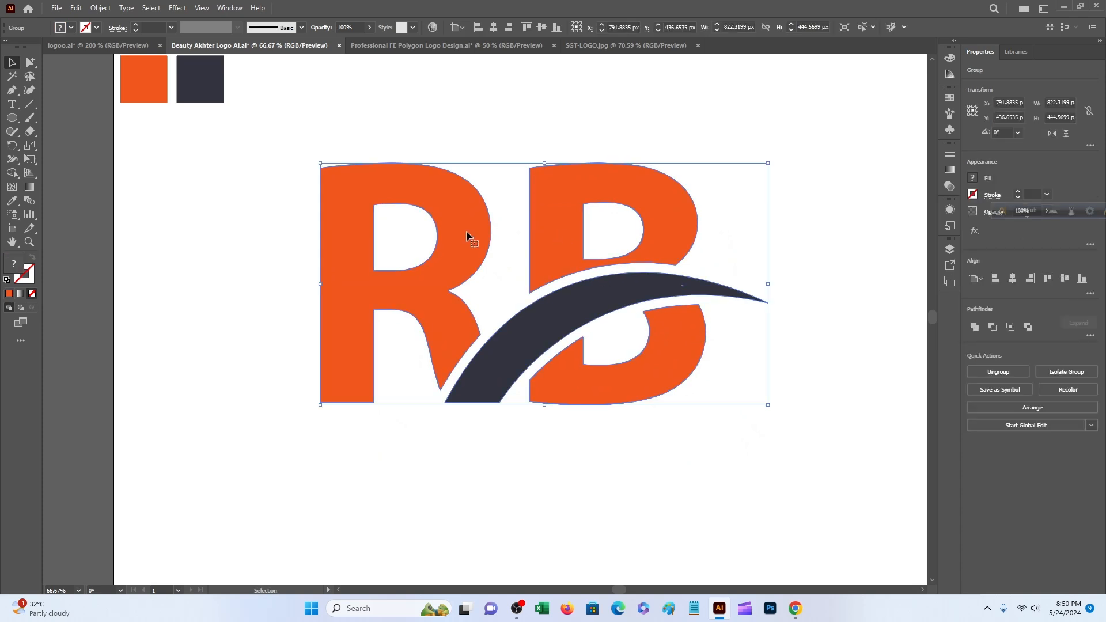
Apply the swoosh's dark navy to the whole logo group and lighten the fill to #494B56
click(11, 200)
click(535, 324)
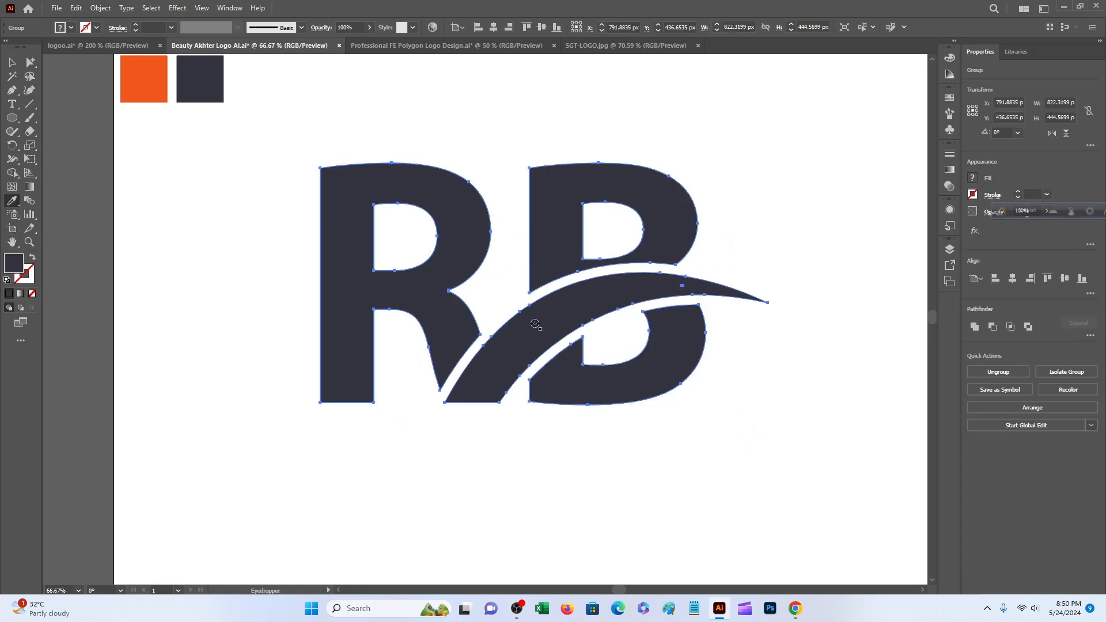
key(v)
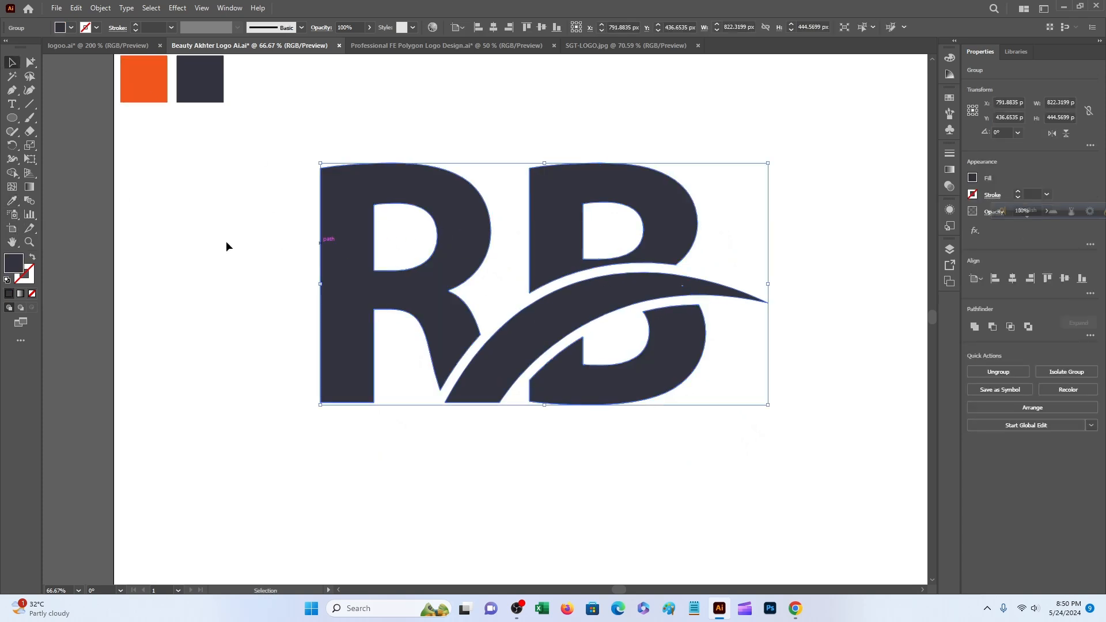
double_click(14, 262)
click(807, 398)
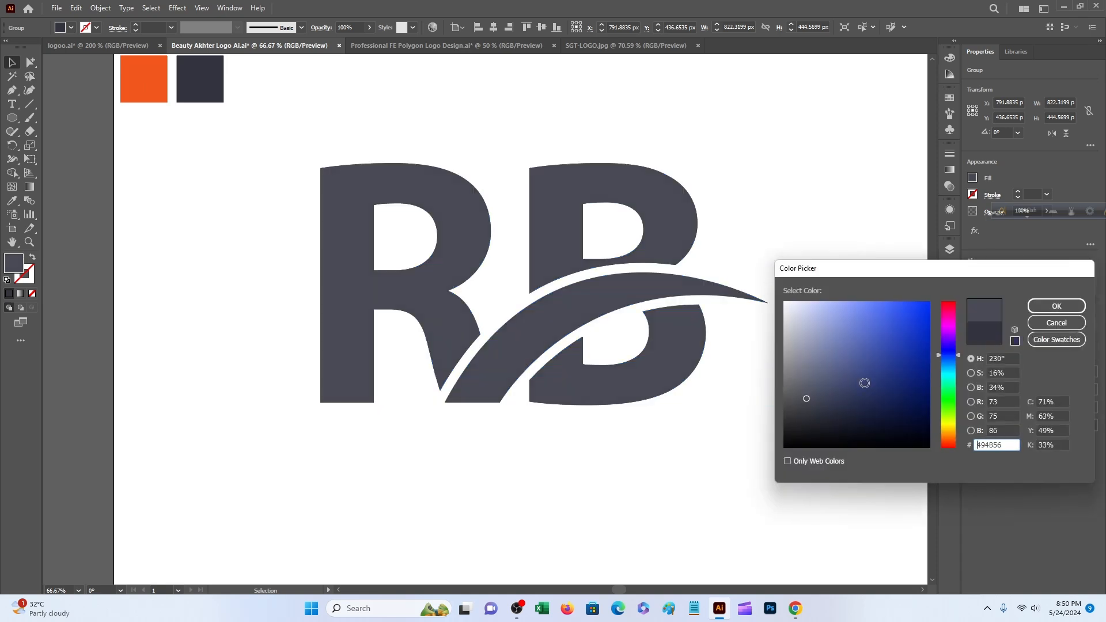
key(Return)
Ungroup the logo and recolour the swoosh with the orange sampled from the orange swatch square
right_click(585, 296)
click(622, 458)
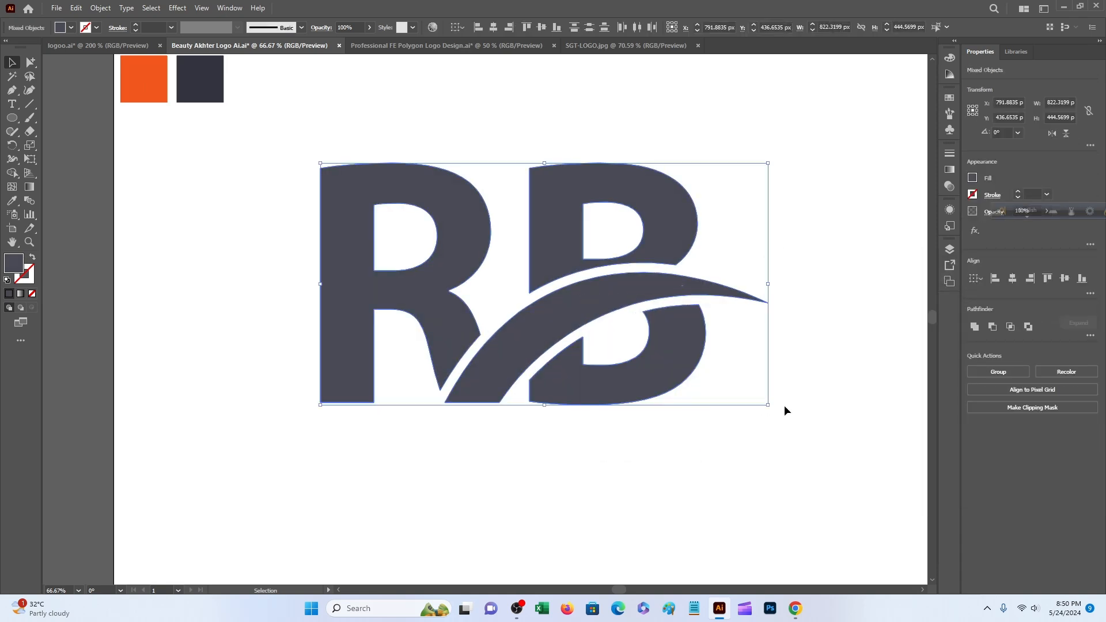
click(784, 411)
click(568, 314)
scroll(272, 292, up, 1)
click(11, 201)
click(144, 93)
click(13, 63)
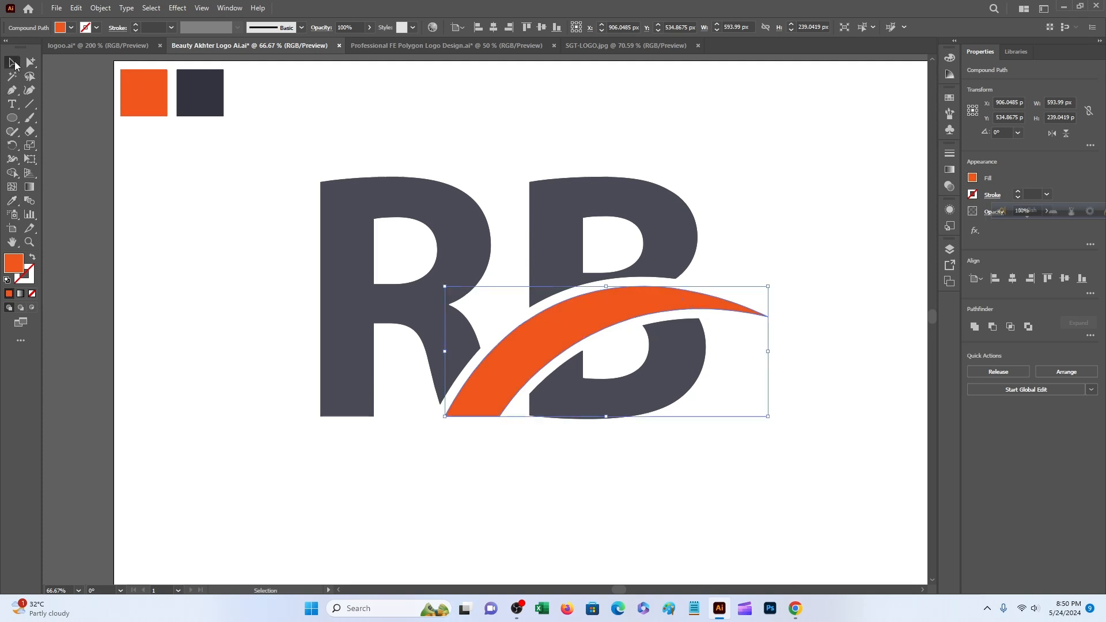
Group the letters with the swoosh and copy the complete logo
drag(253, 140, 680, 435)
drag(366, 133, 651, 391)
right_click(651, 392)
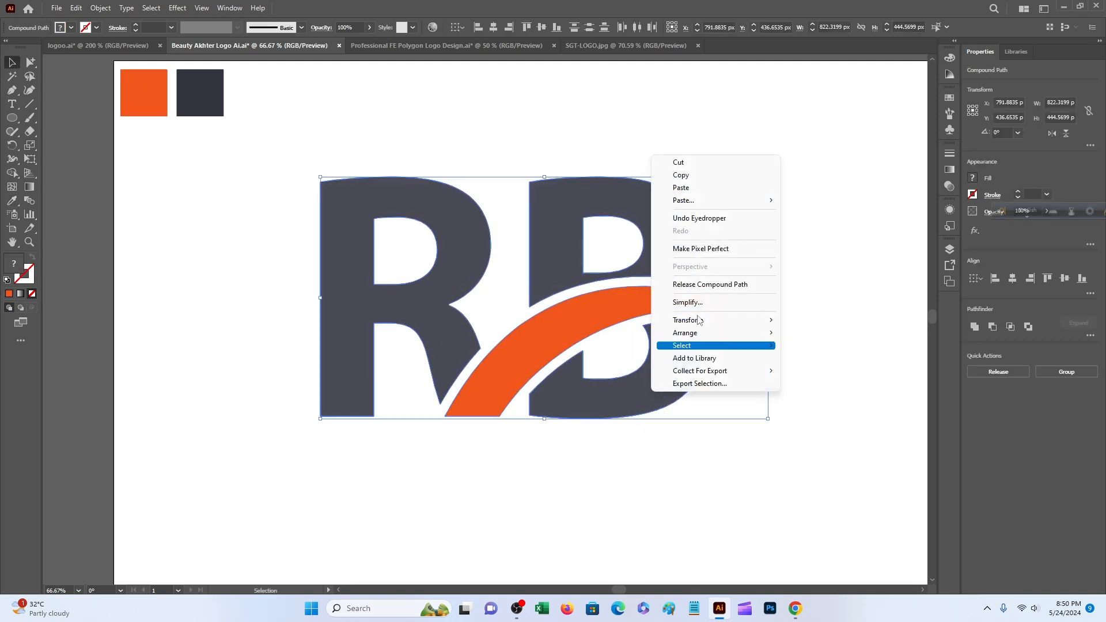
click(101, 8)
click(115, 77)
right_click(593, 327)
click(615, 348)
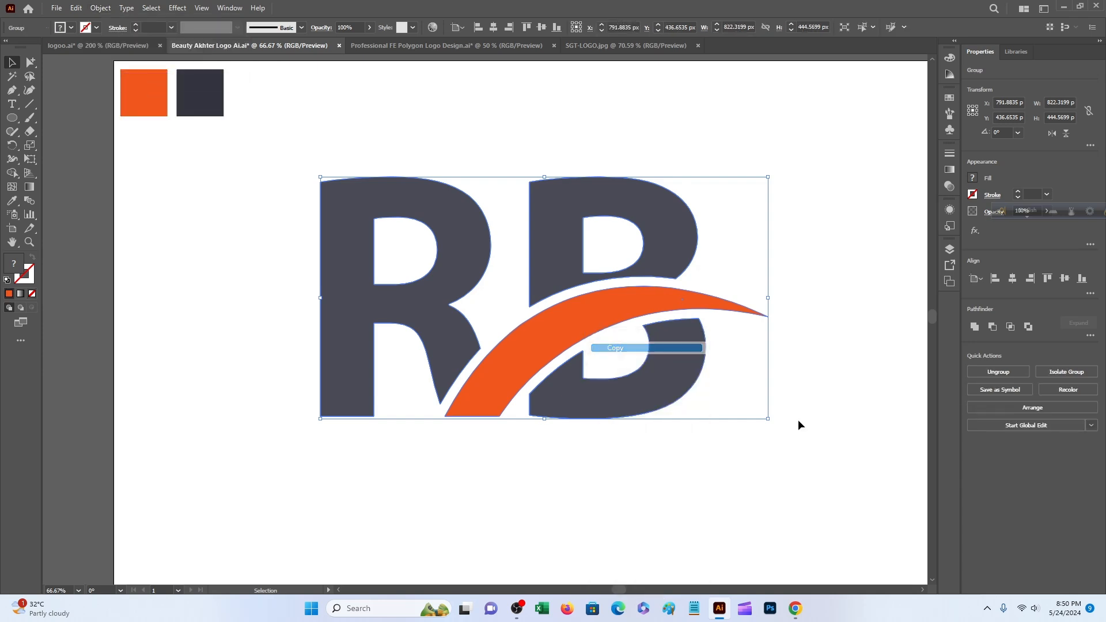
Shift the logo slightly down on the artboard and ungroup its letters and swoosh
click(857, 473)
scroll(858, 475, up, 3)
scroll(807, 501, down, 4)
scroll(708, 546, up, 2)
mouse_move(645, 411)
mouse_down()
mouse_move(658, 447)
mouse_move(650, 426)
mouse_up()
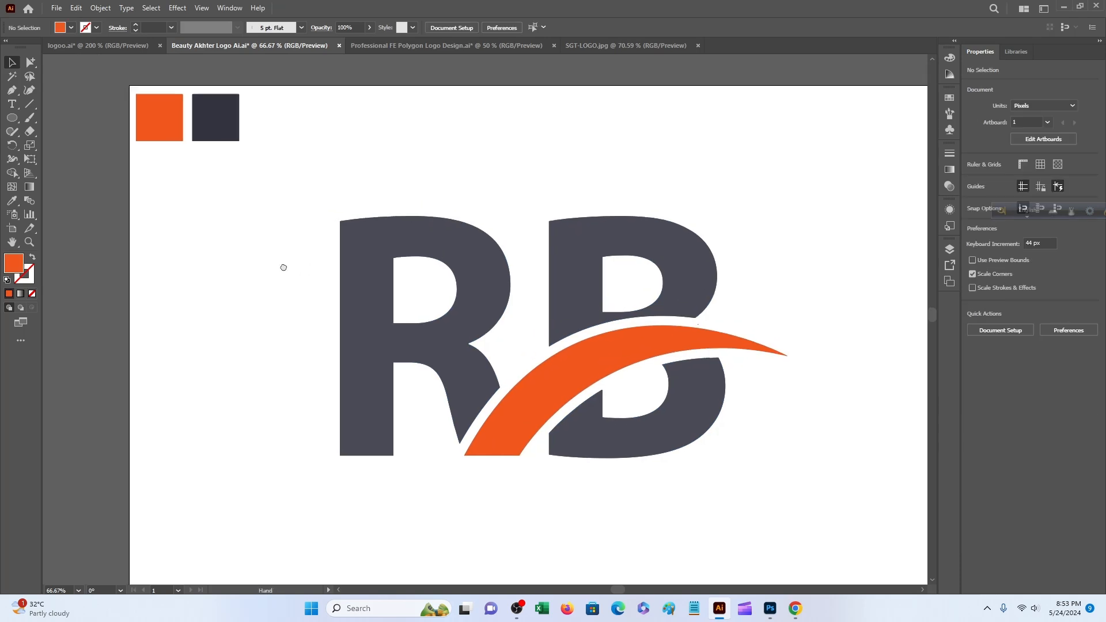
click(382, 246)
right_click(378, 247)
click(423, 400)
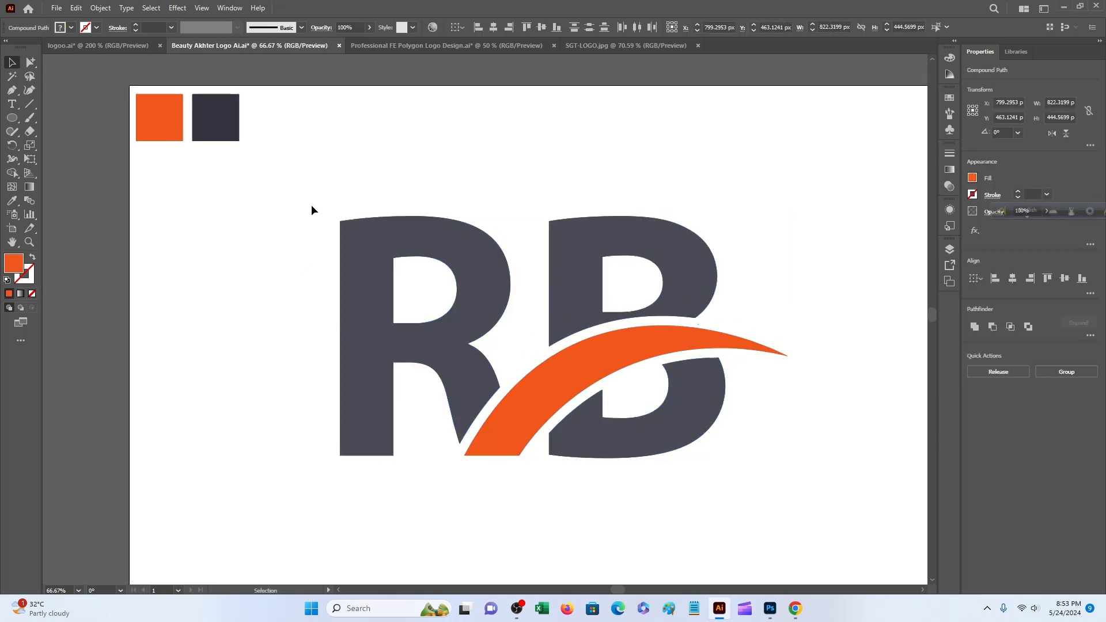
Set the fill of both letters to the grey #9E9E9E
click(495, 256)
click(564, 256)
drag(563, 238, 564, 239)
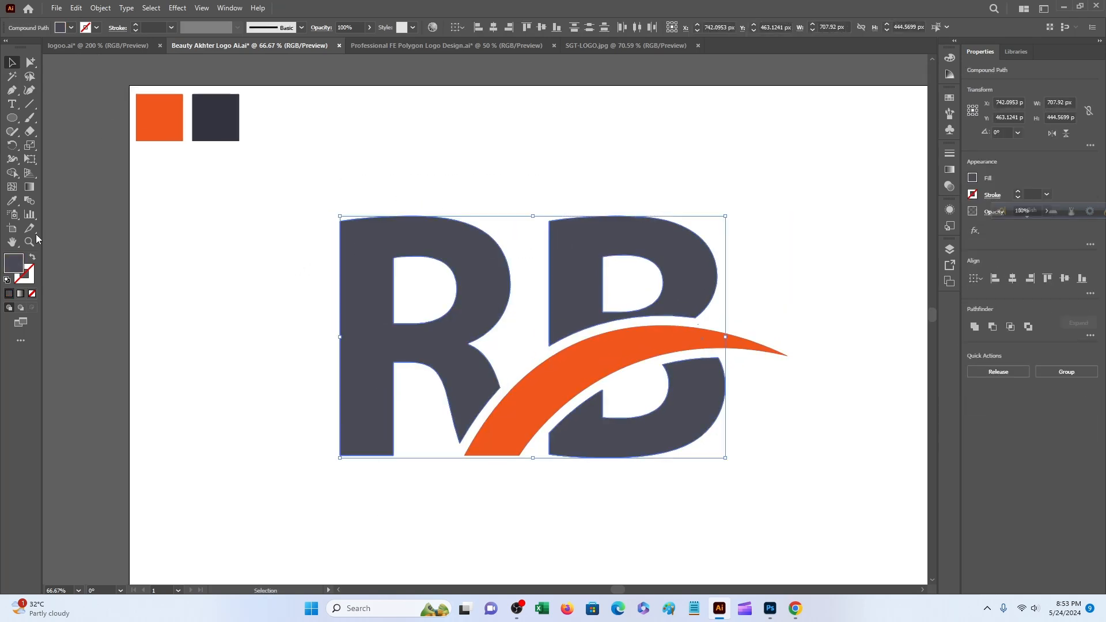
double_click(13, 264)
drag(837, 365, 779, 356)
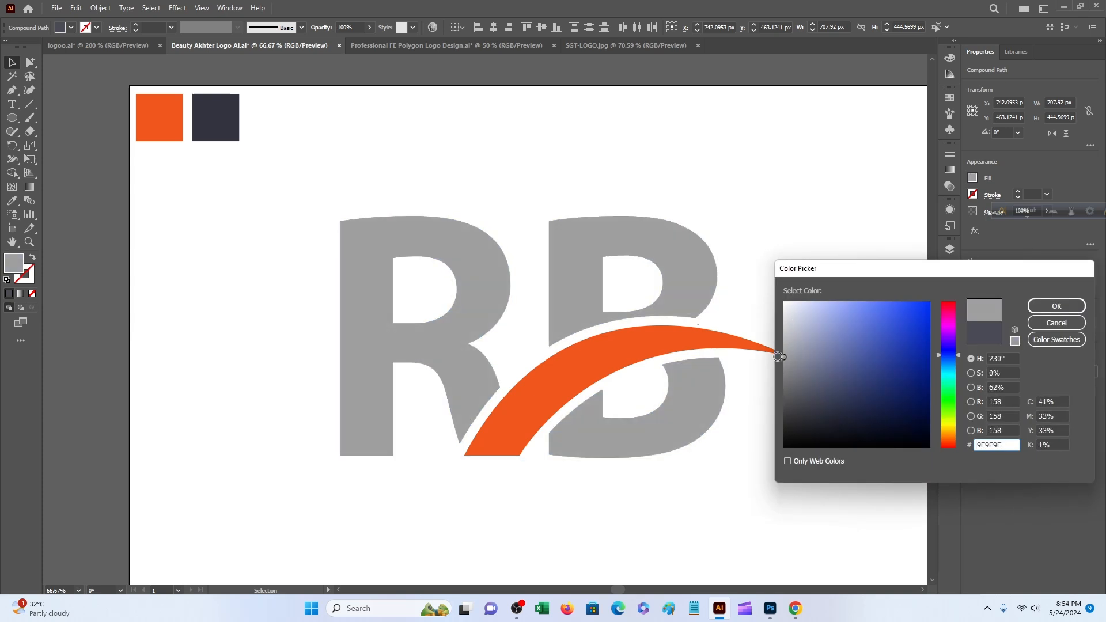
click(1050, 309)
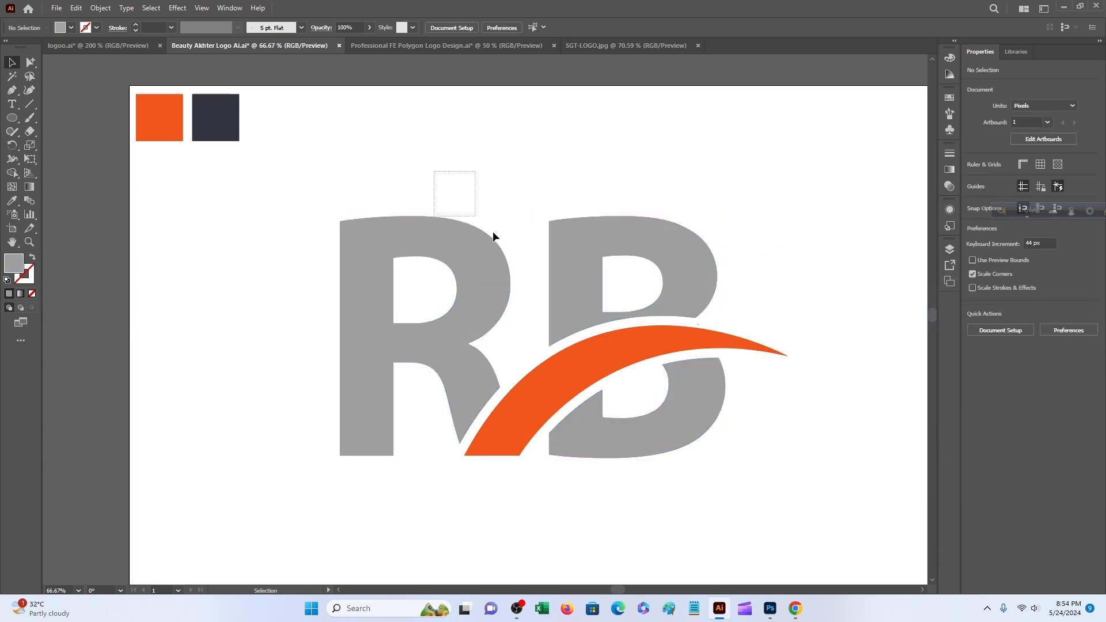
Change the fill of both letters to the bright blue #12A3FC
double_click(14, 265)
click(803, 349)
click(949, 374)
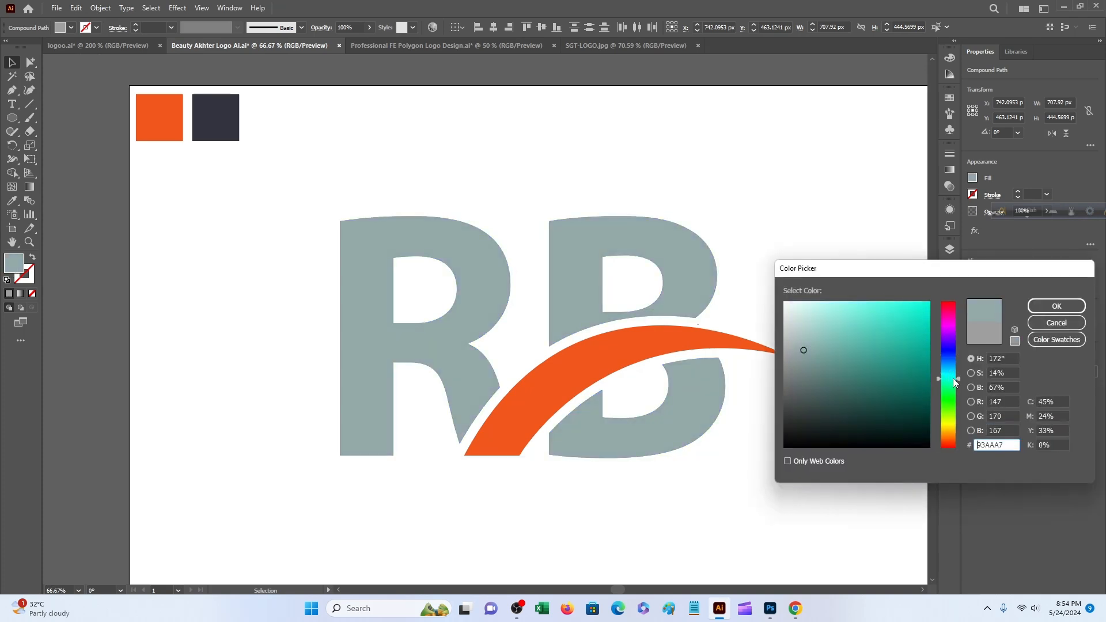
drag(954, 382, 954, 366)
click(920, 302)
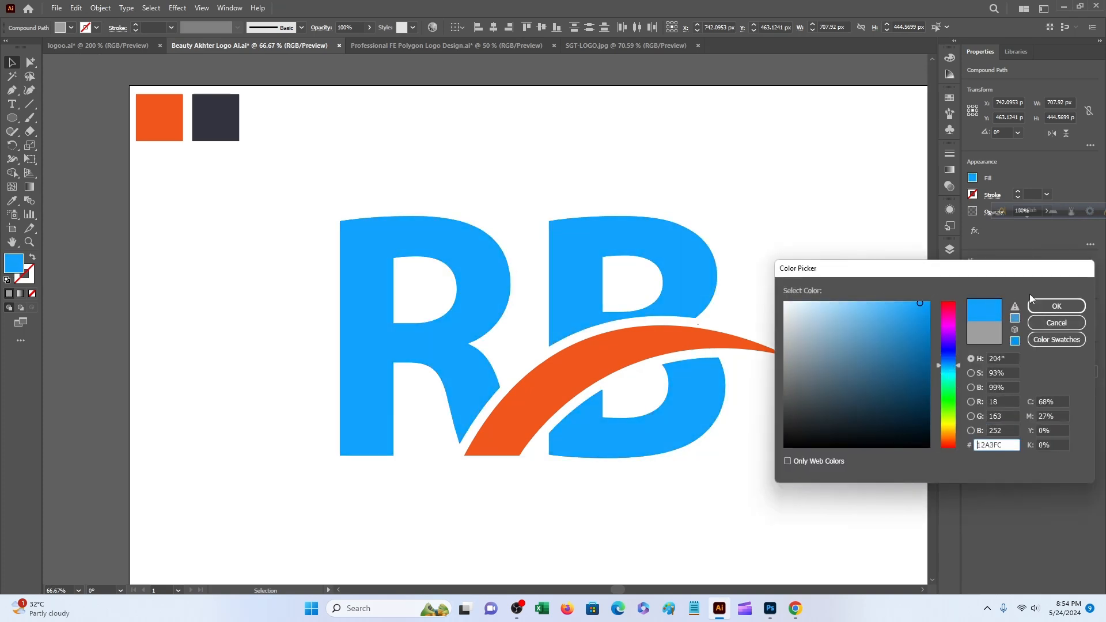
click(1054, 306)
click(590, 255)
Shift the fill of both letters to a slightly more saturated blue
drag(463, 175, 706, 442)
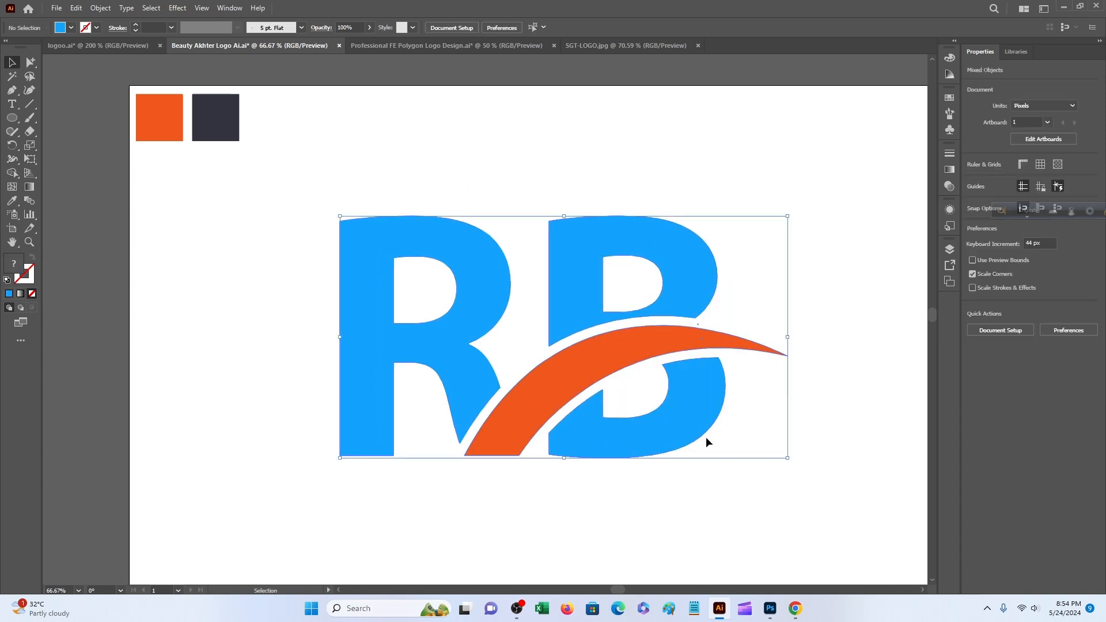
drag(361, 174, 528, 248)
double_click(13, 264)
drag(918, 371, 946, 306)
click(1055, 306)
Copy the complete logo with its blue letters and orange swoosh
drag(387, 168, 676, 413)
right_click(676, 414)
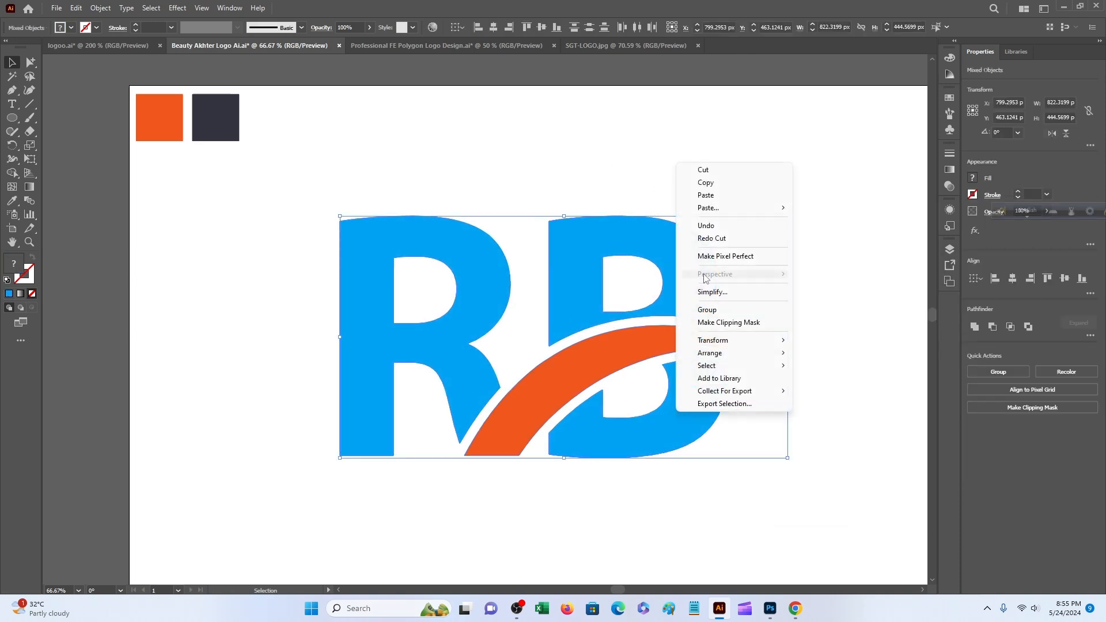
click(719, 186)
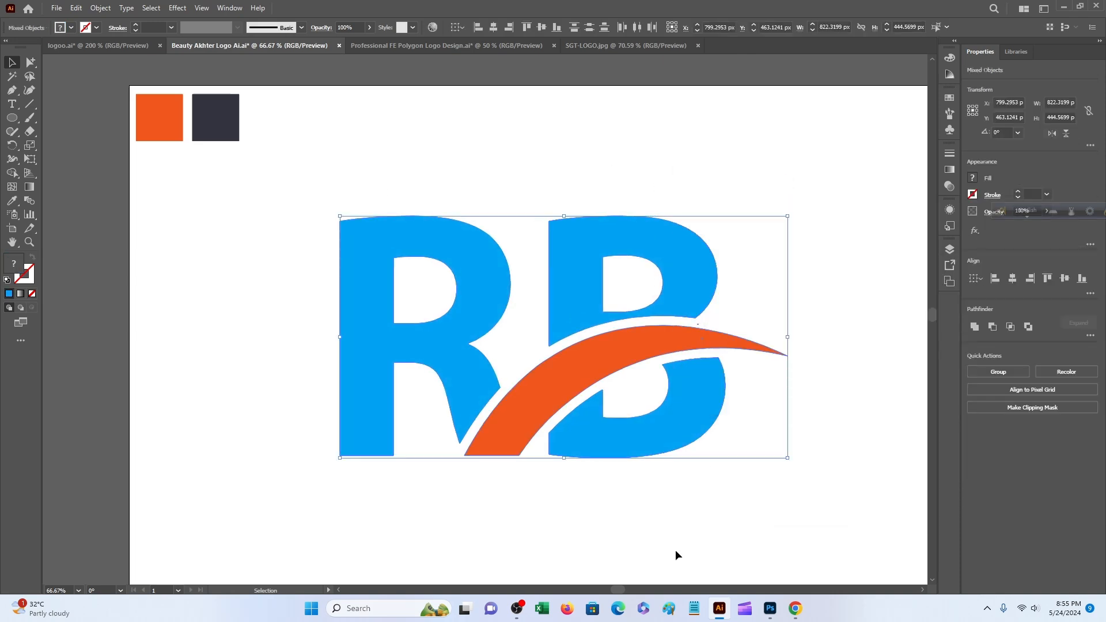
Switch to Photoshop and paste the logo as a Smart Object into Vector Smart Object1143.psb
click(770, 608)
click(40, 7)
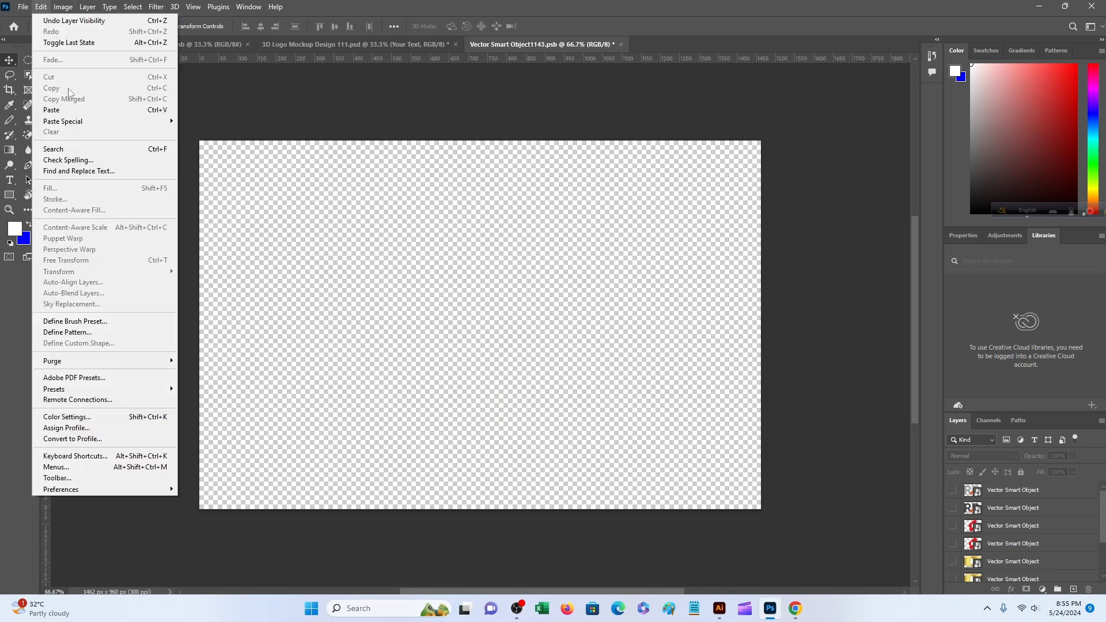
click(51, 110)
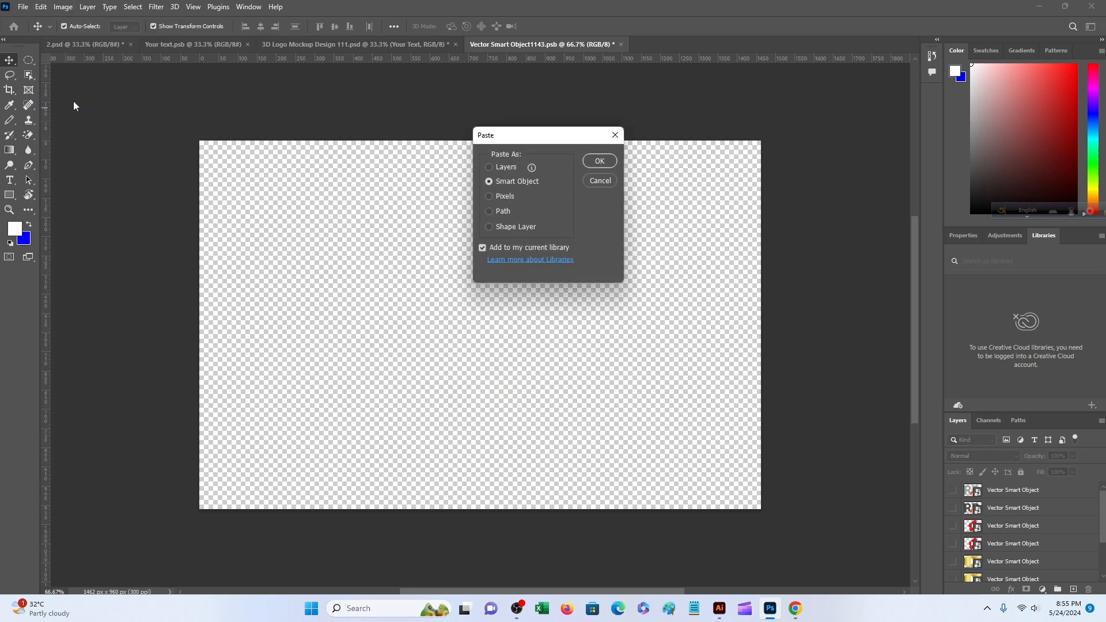
click(599, 162)
click(568, 27)
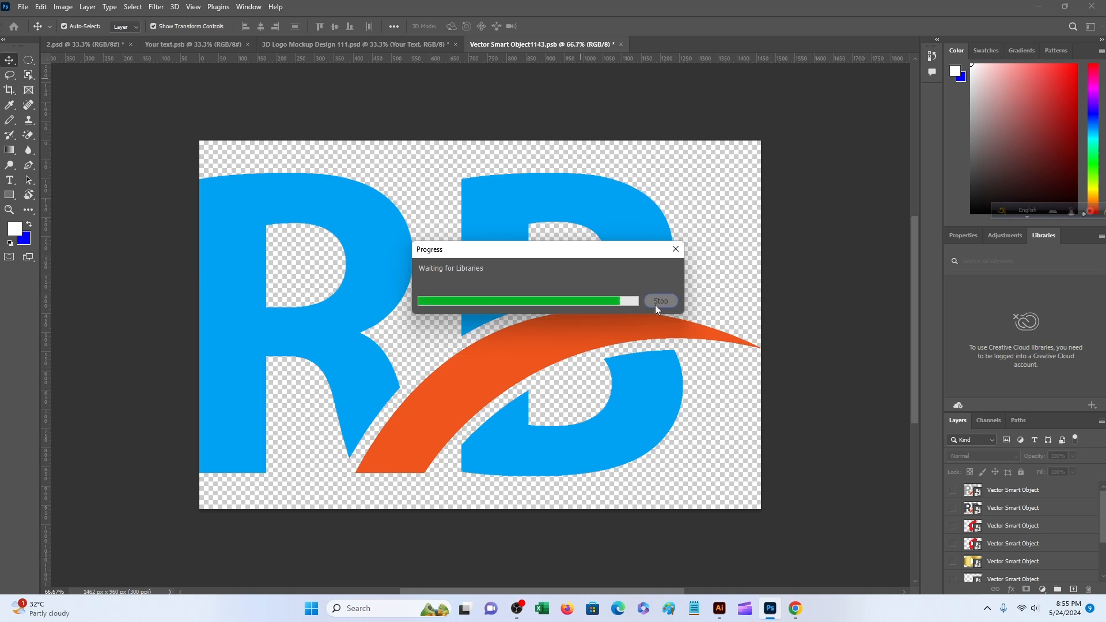
Save the smart object document and show the updated logo in 3D Logo Mockup Design 111.psd
key(ctrl+s)
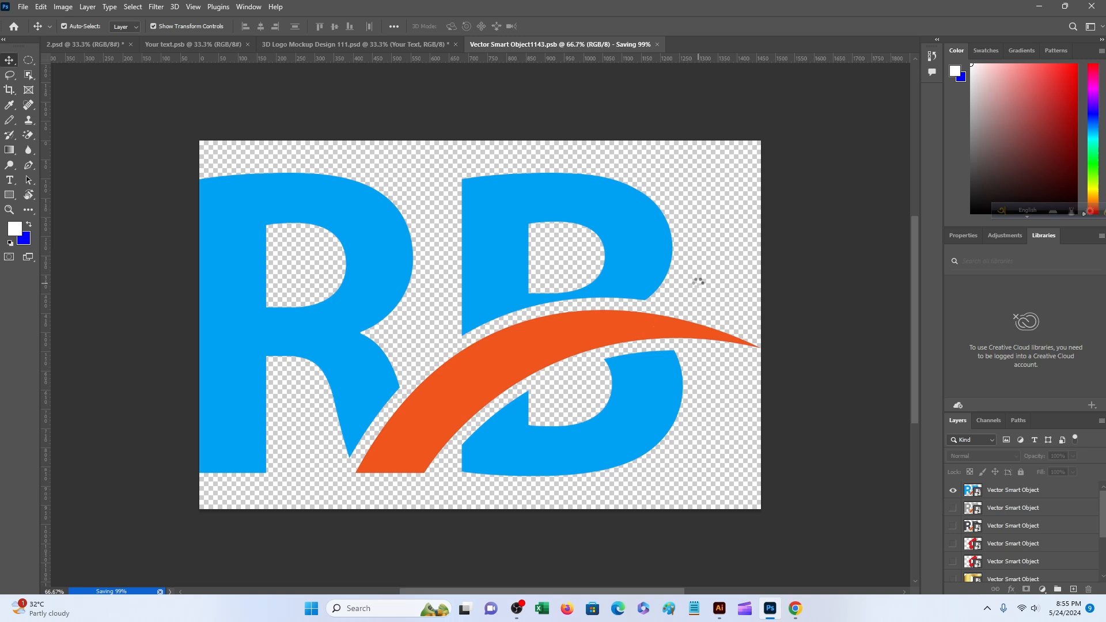
click(379, 44)
click(850, 281)
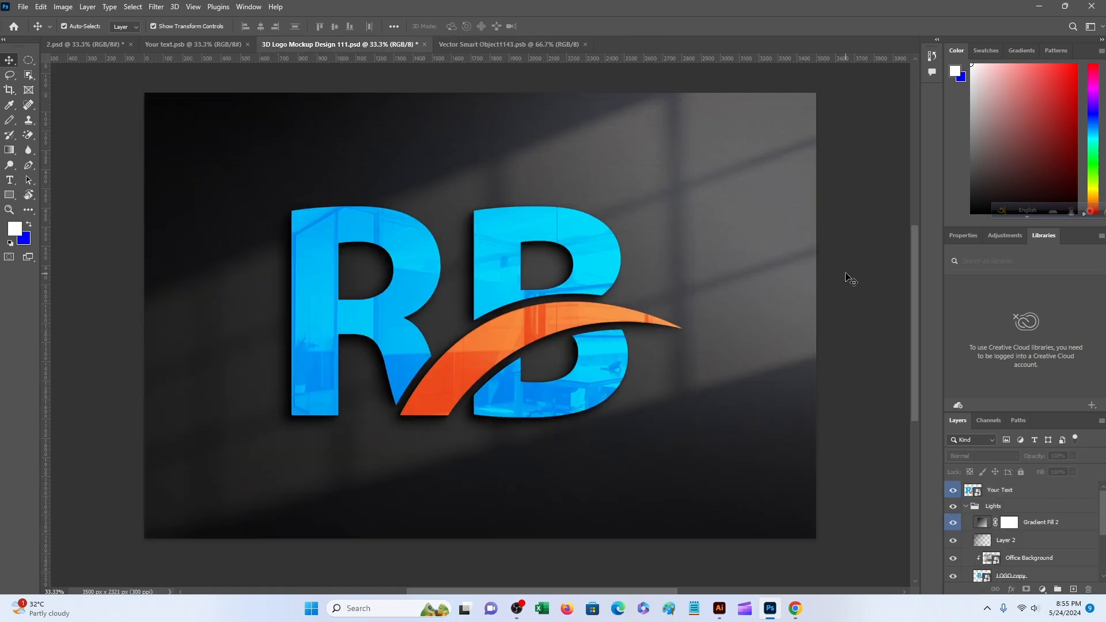